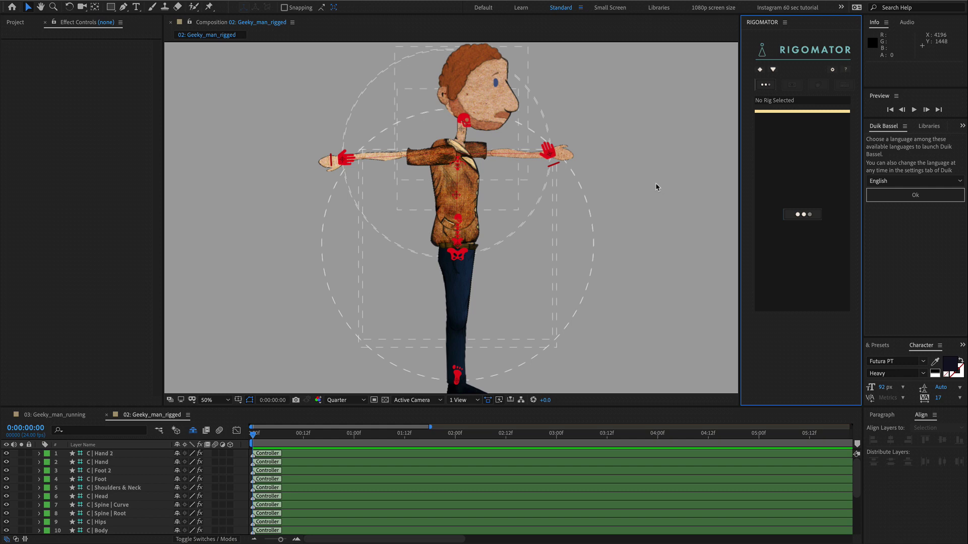
# - Open the RIGOMATOR written guide, look over its index and close it
pyautogui.click(847, 71)
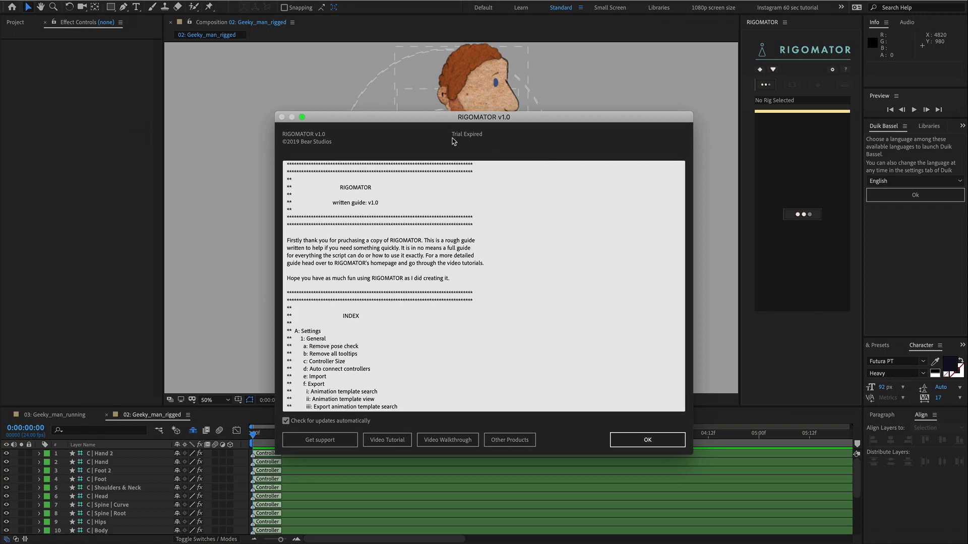
pyautogui.moveTo(477, 121); pyautogui.dragTo(492, 124)
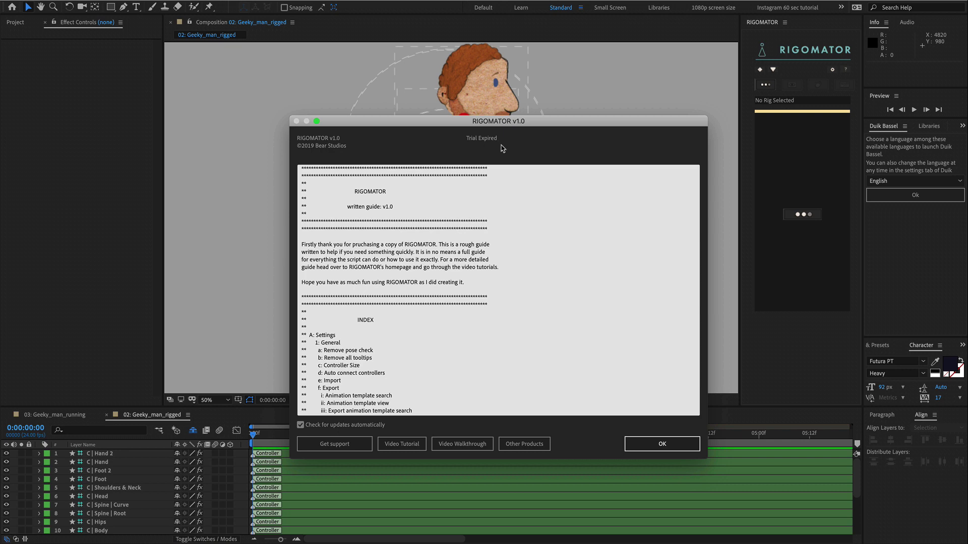
pyautogui.click(692, 446)
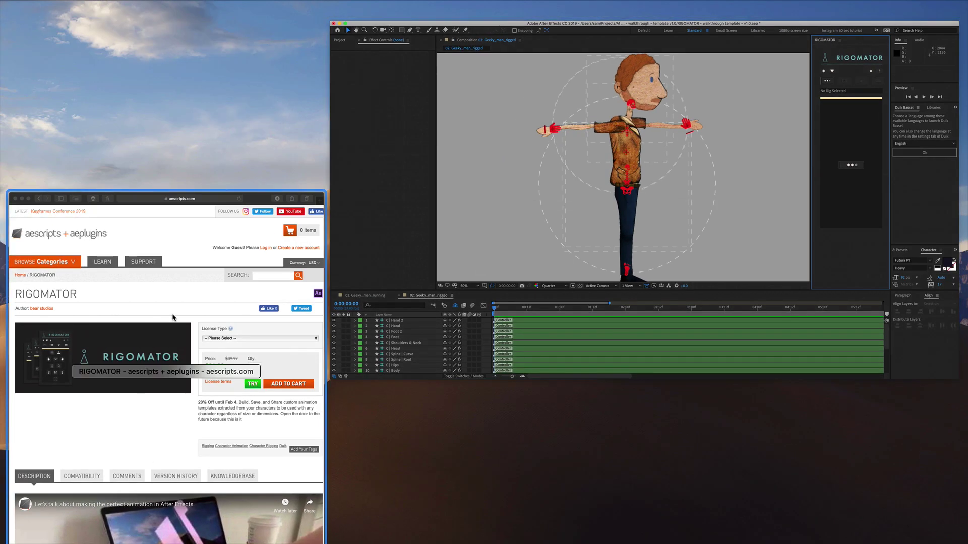
# - Locate the RIGOMATOR - Walkthrough - Template on the aescripts.com product page, and inspect the template's project compositions in After Effects
pyautogui.scroll(-20, 216, 366)
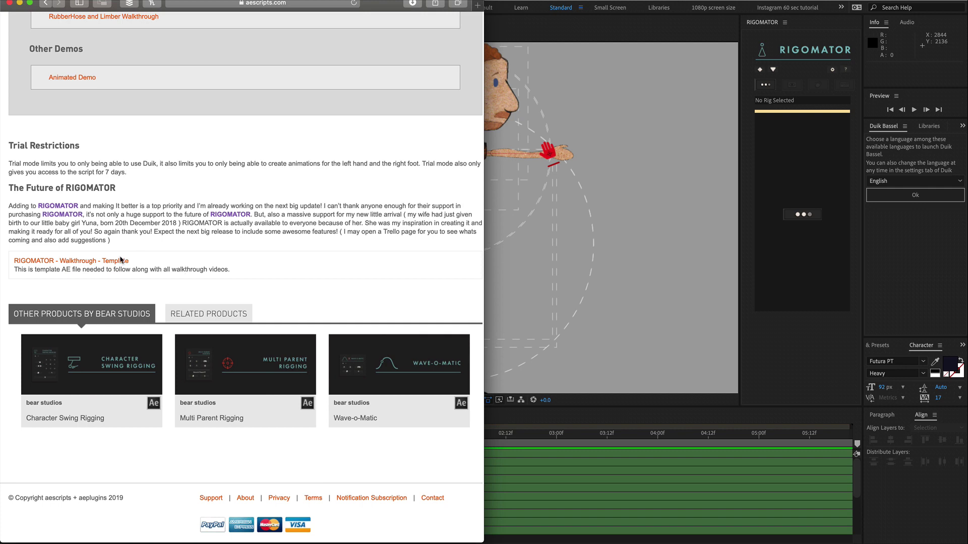
pyautogui.scroll(2, 144, 262)
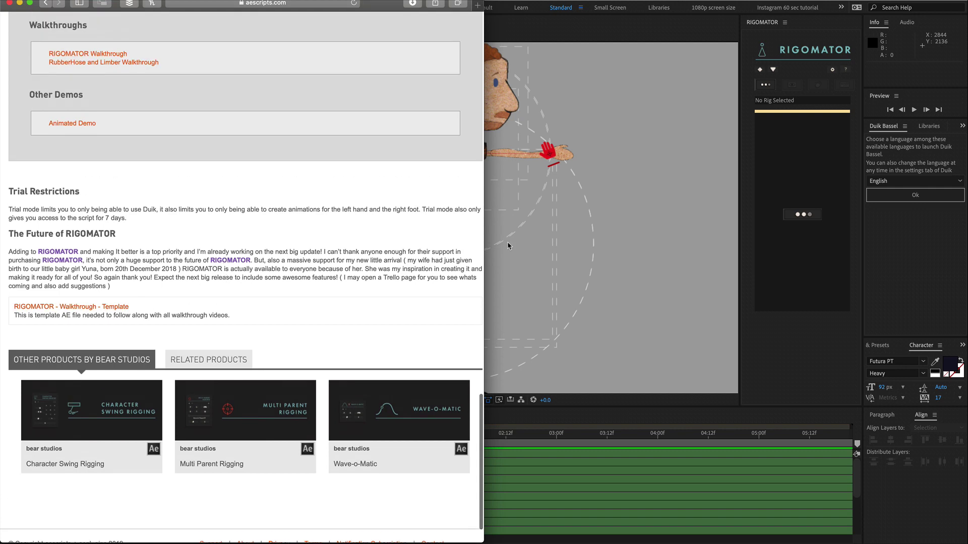
pyautogui.hotkey('ctrl', 'Up')
pyautogui.click(558, 226)
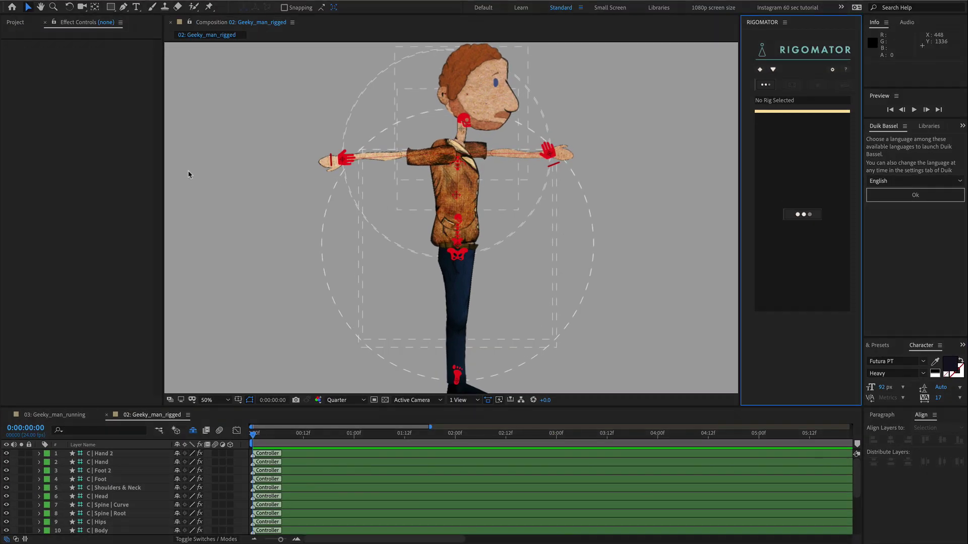
pyautogui.click(23, 24)
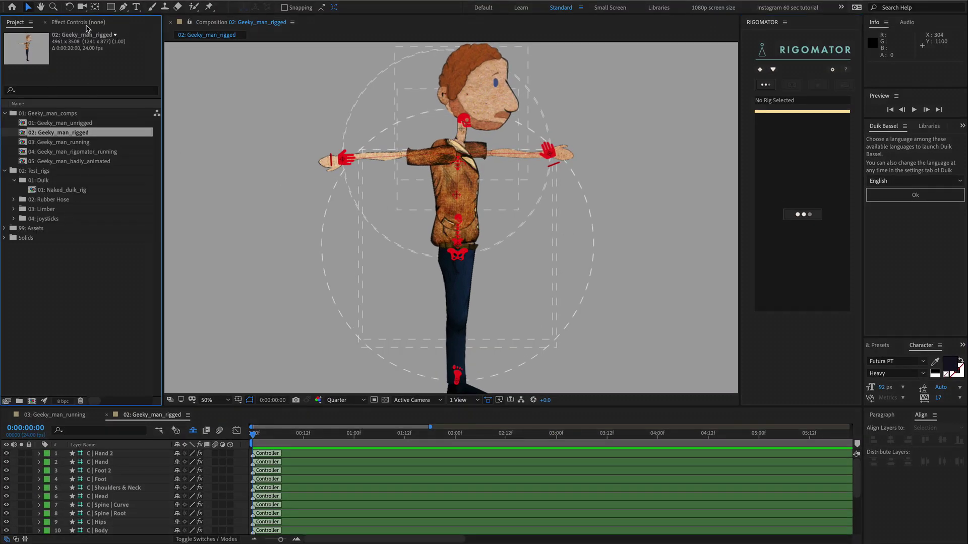
pyautogui.click(87, 23)
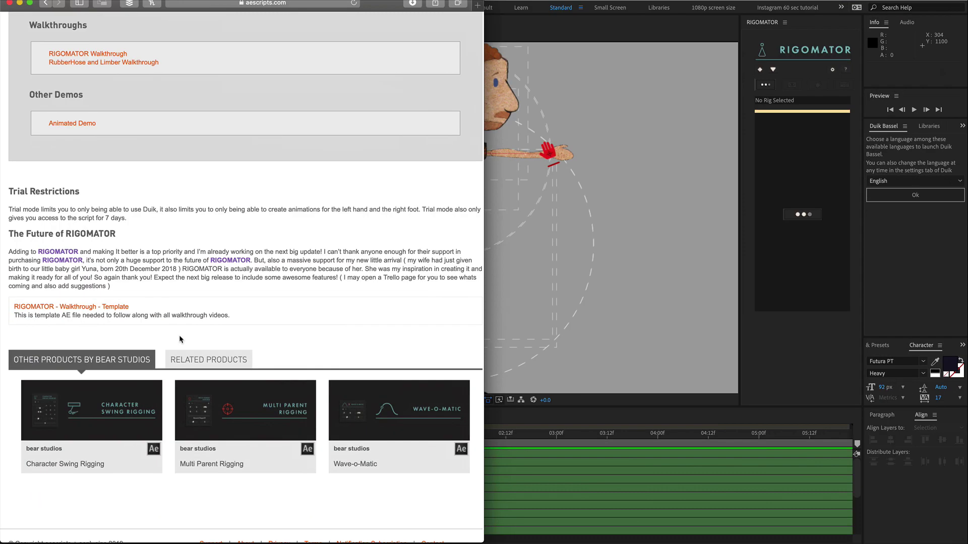
# - Switch to the aescripts.com page, start the RIGOMATOR Walkthrough video from the Walkthroughs section and pause it
pyautogui.scroll(10, 200, 353)
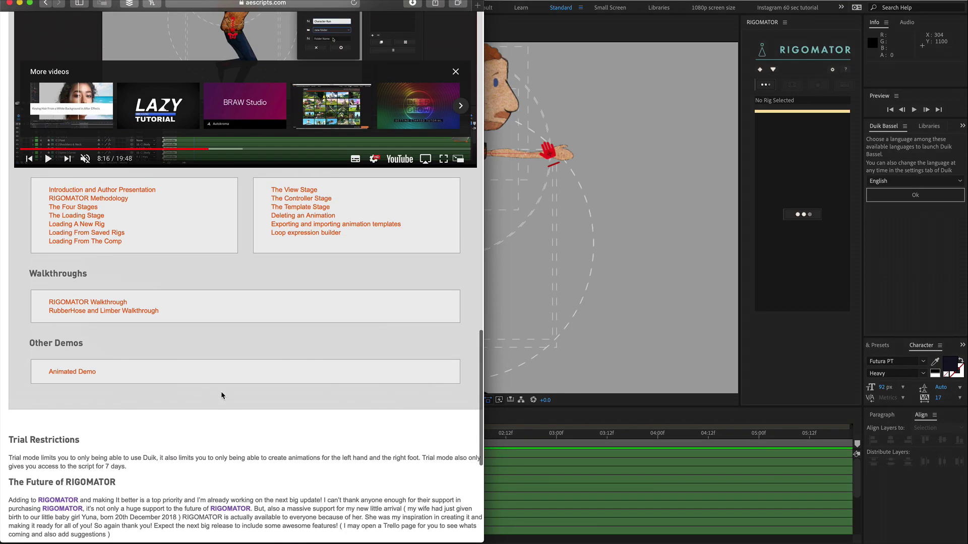
pyautogui.click(104, 338)
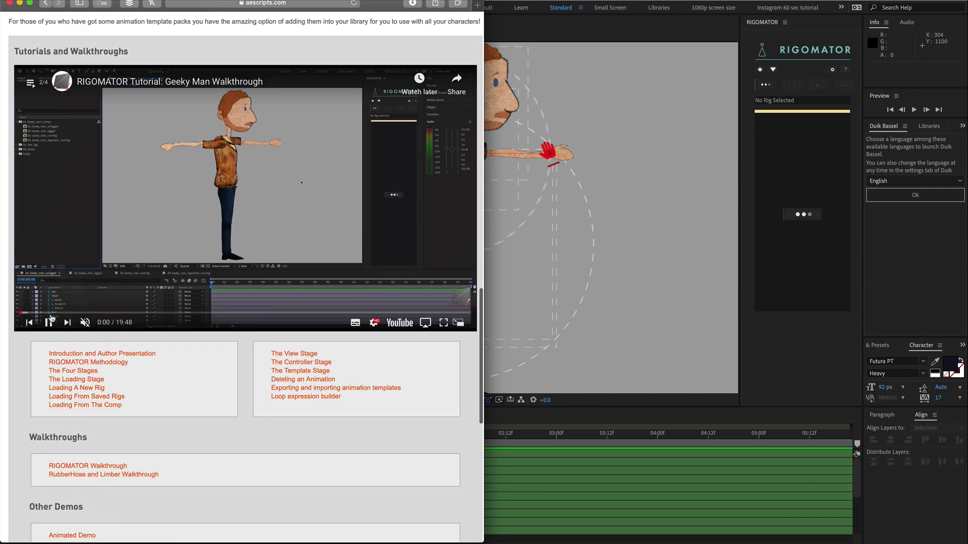
pyautogui.click(48, 322)
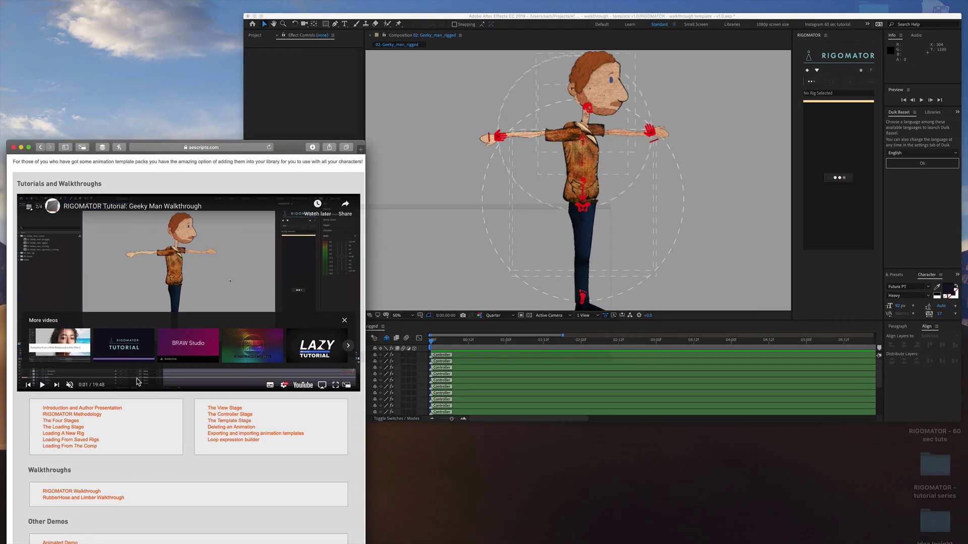
# - Start loading a new rig in After Effects, confirm the character pose check and select Duik as the rig type
pyautogui.click(803, 226)
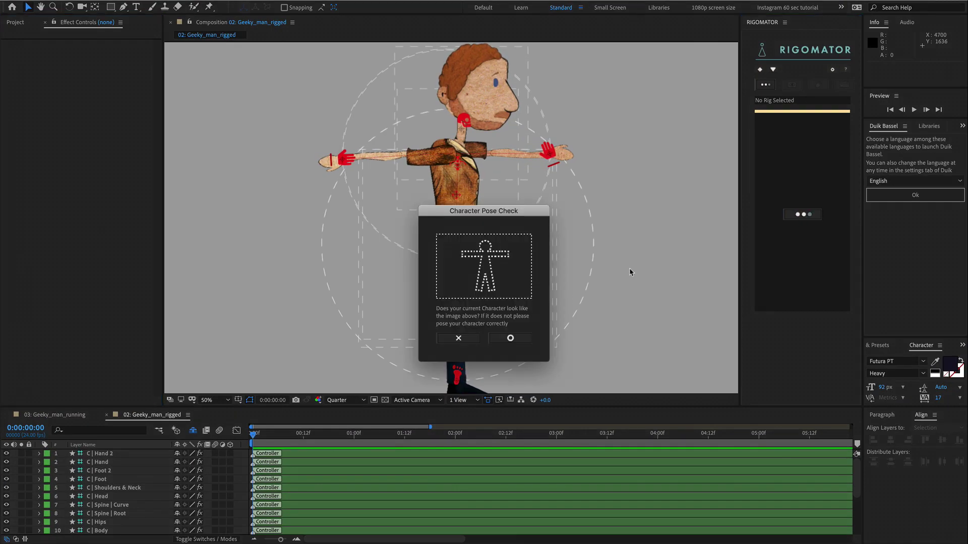
pyautogui.click(519, 340)
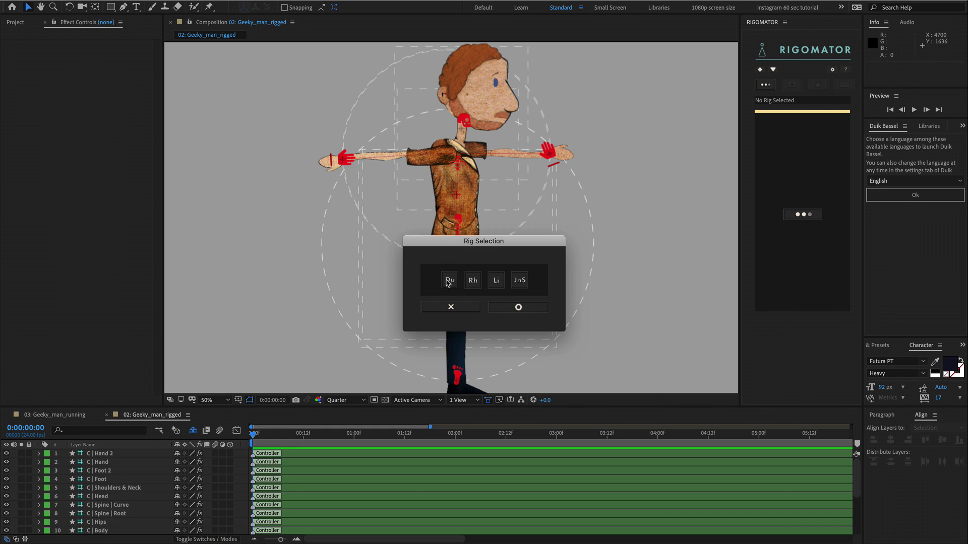
pyautogui.moveTo(464, 246); pyautogui.dragTo(508, 240)
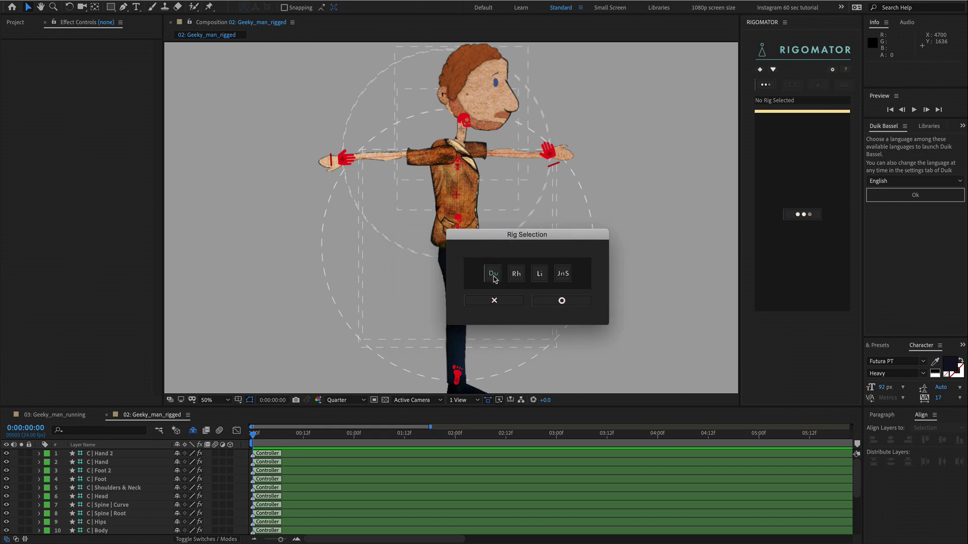
pyautogui.click(497, 278)
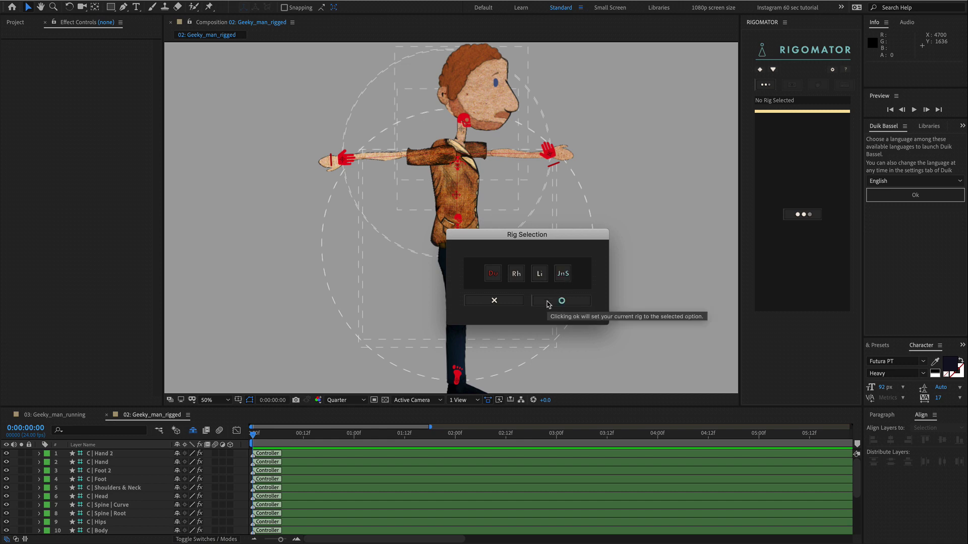
pyautogui.click(562, 300)
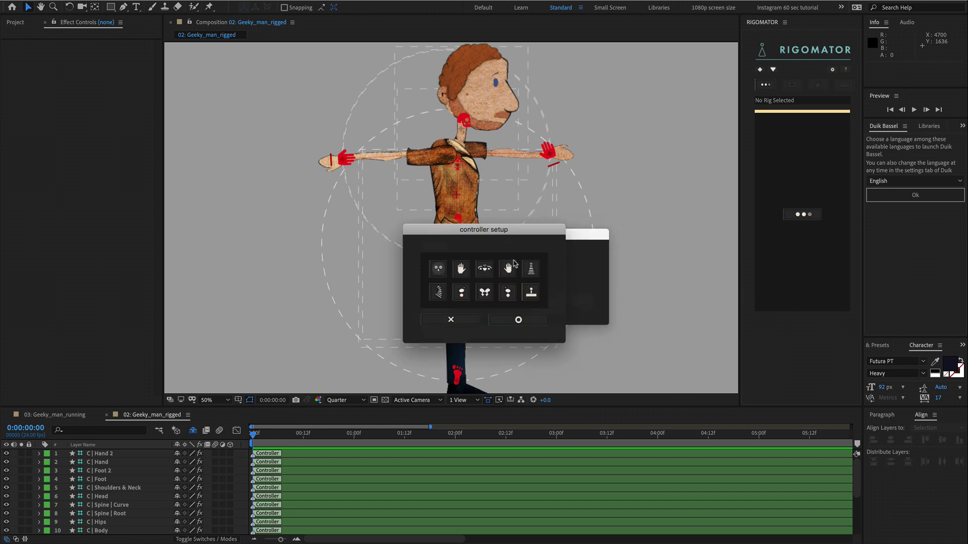
# - Examine the Left Arm and Right Foot options in the controller setup, and cancel the setup
pyautogui.click(509, 270)
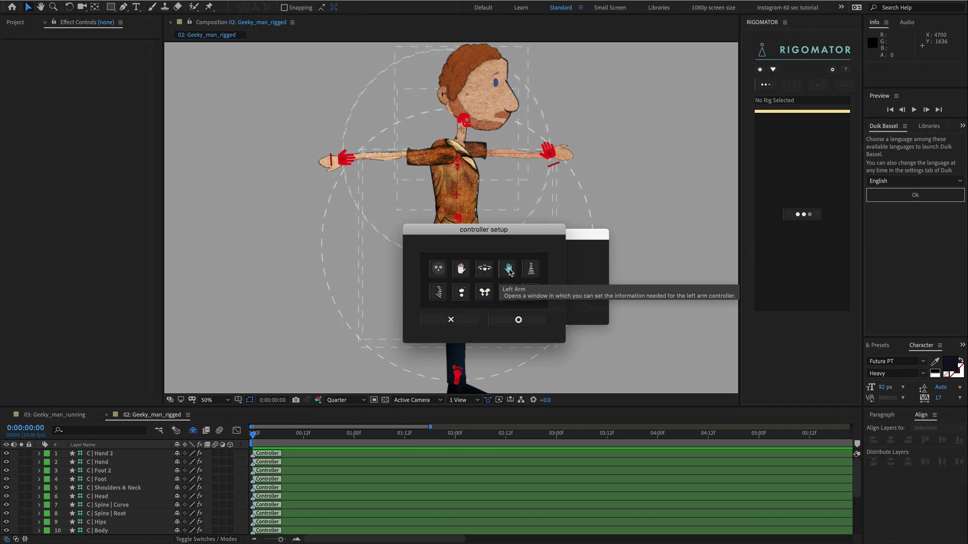
pyautogui.click(508, 270)
pyautogui.click(449, 316)
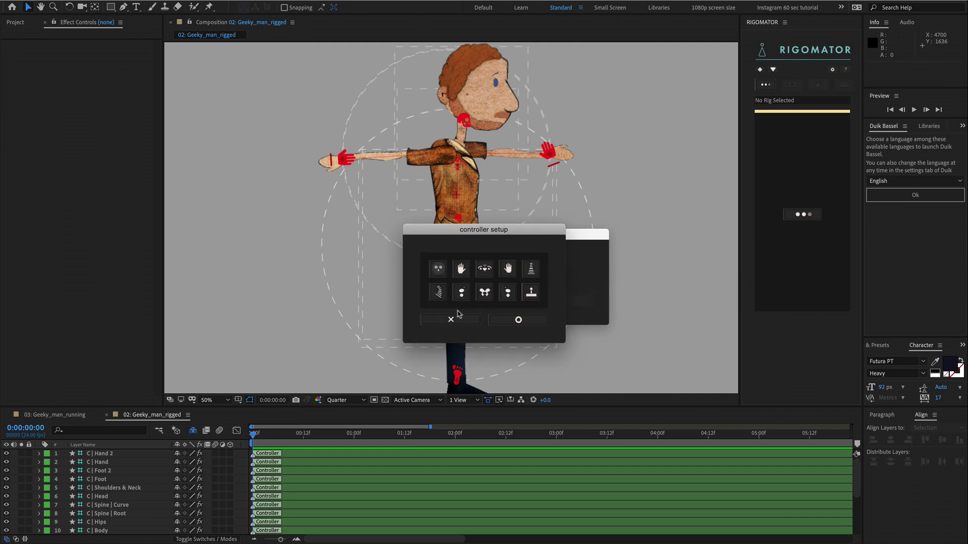
pyautogui.click(461, 292)
pyautogui.click(464, 316)
pyautogui.click(463, 321)
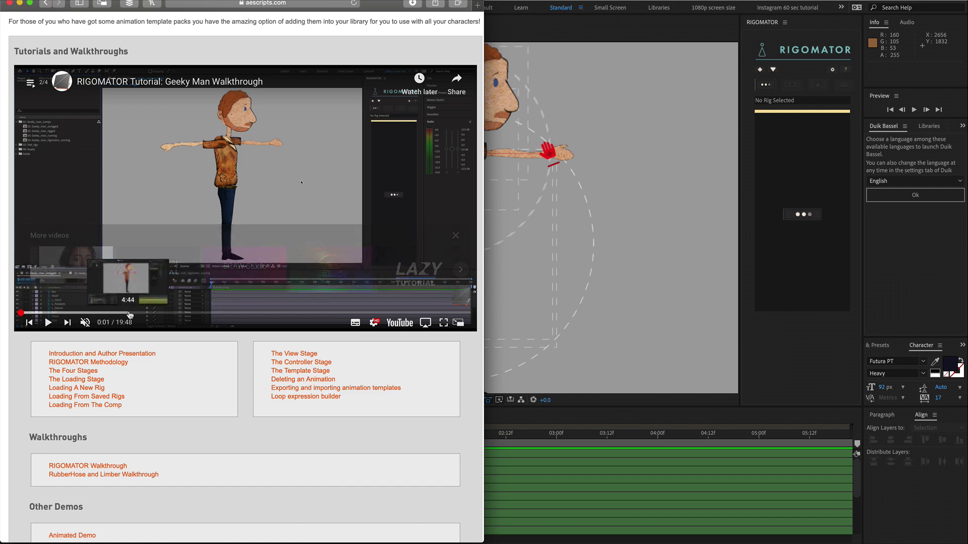
# - Jump the Geeky Man Walkthrough video on the aescripts.com page to 4:05, and return to After Effects
pyautogui.click(115, 313)
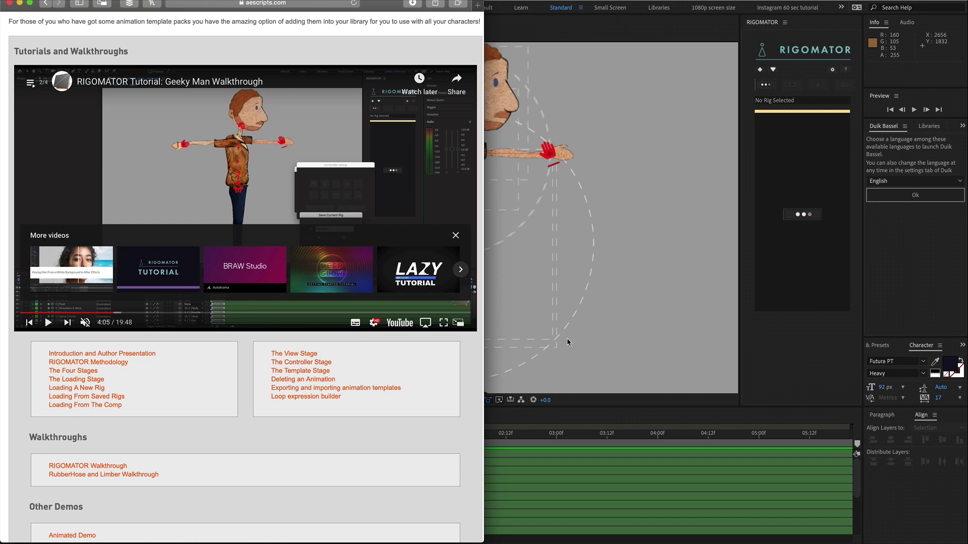
pyautogui.press('super+Tab')
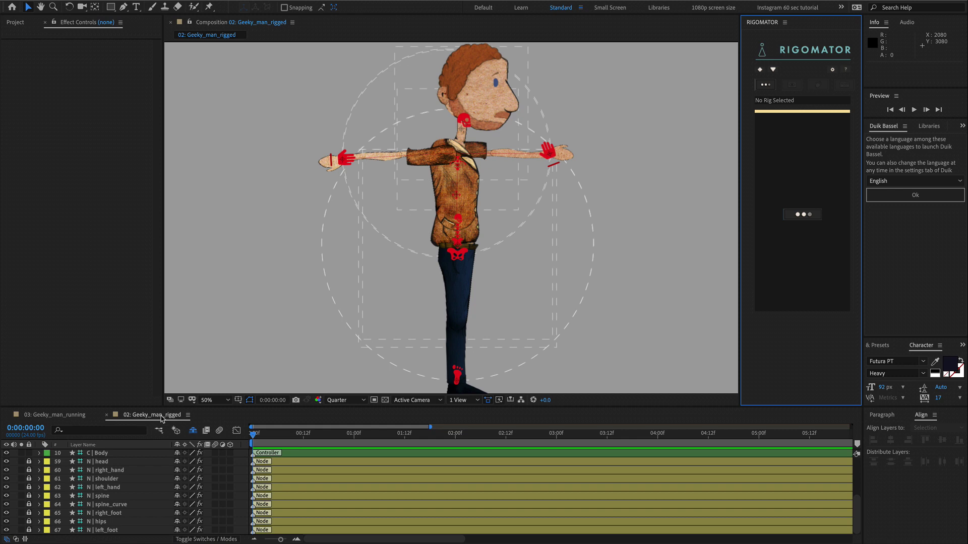
# - Open the 03: Geeky_man_running composition and review its controller and node layers
pyautogui.click(81, 415)
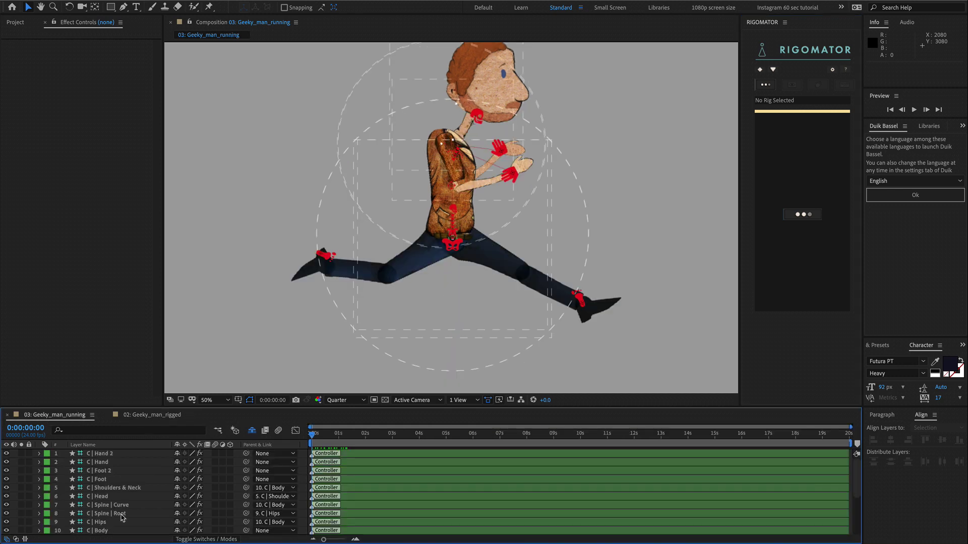
pyautogui.scroll(-3, 121, 517)
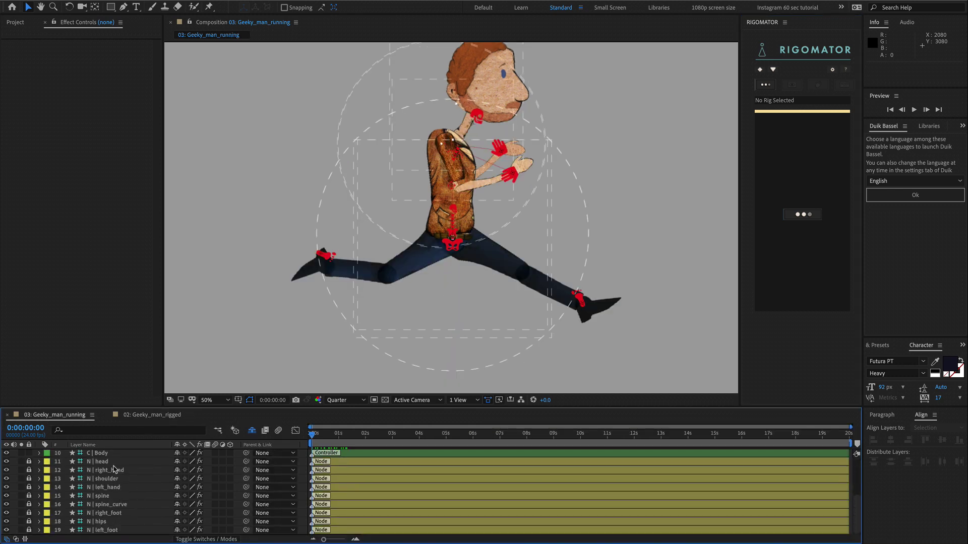
pyautogui.scroll(3, 127, 496)
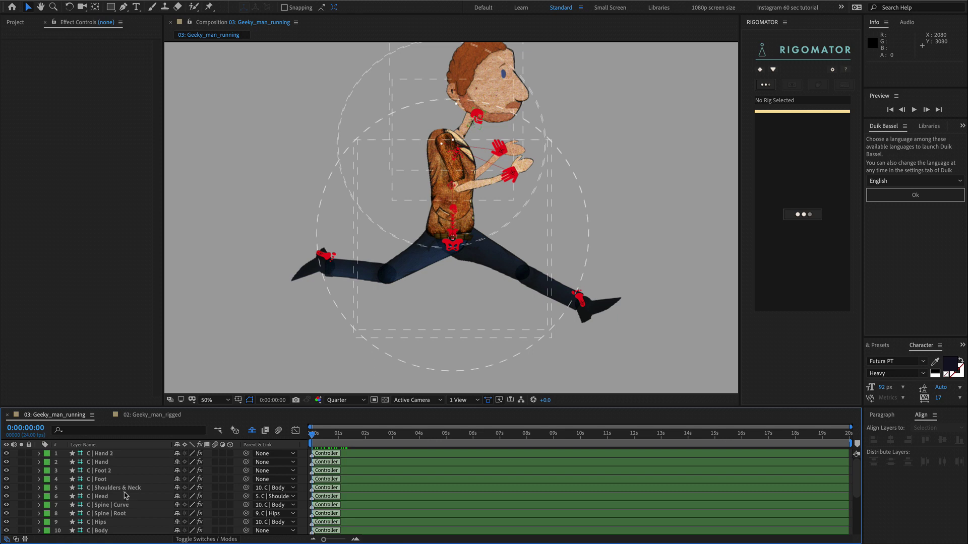
pyautogui.scroll(-3, 126, 495)
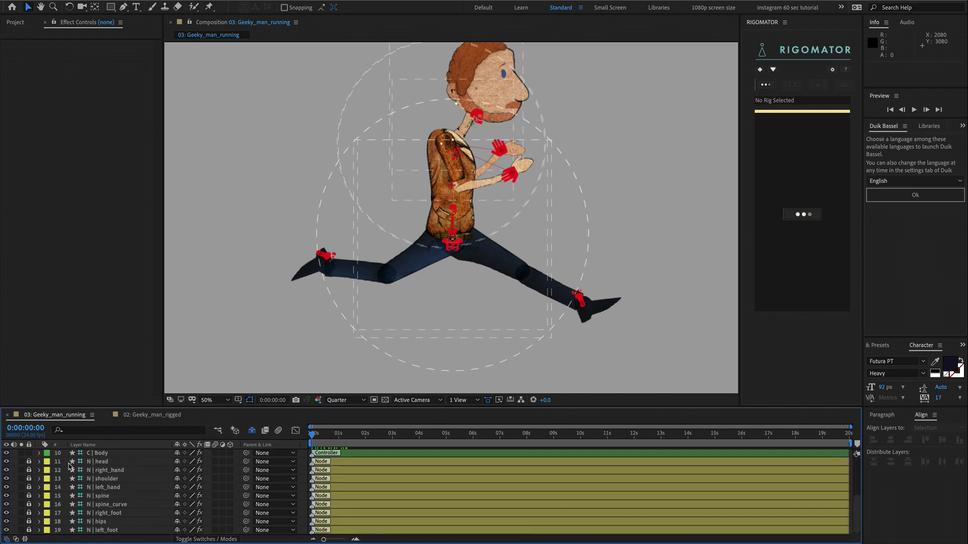
# - Load the running character's Duik rig in RIGOMATOR and choose the view with the head turned furthest right
pyautogui.click(759, 86)
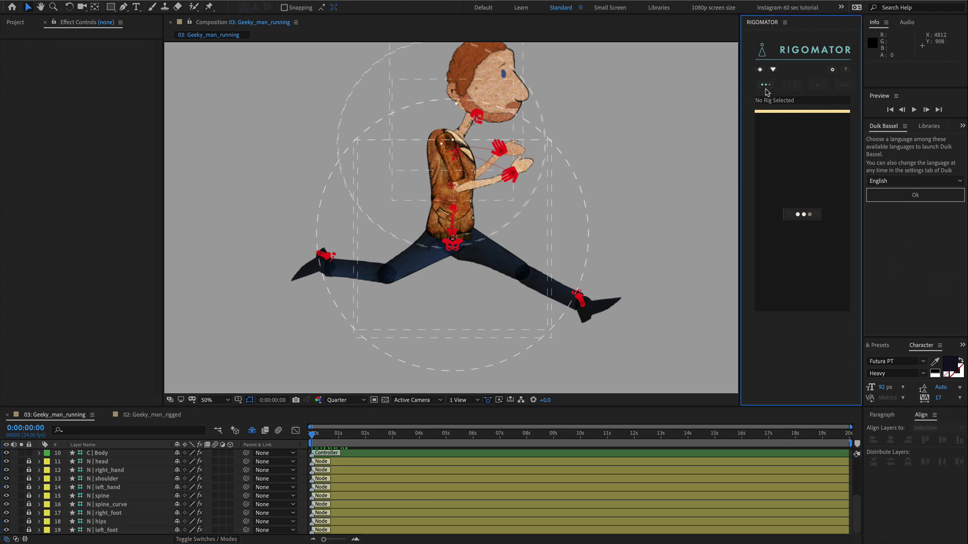
pyautogui.click(803, 215)
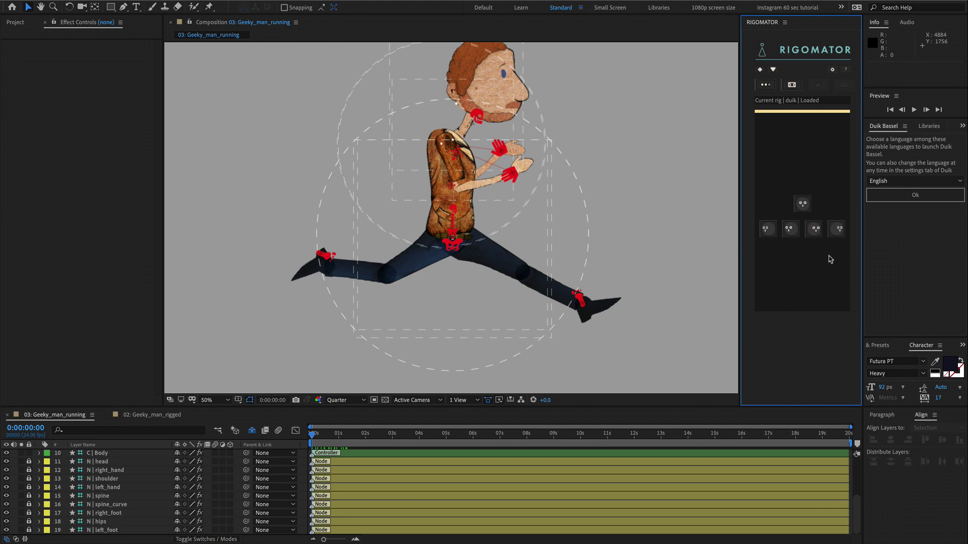
pyautogui.click(838, 230)
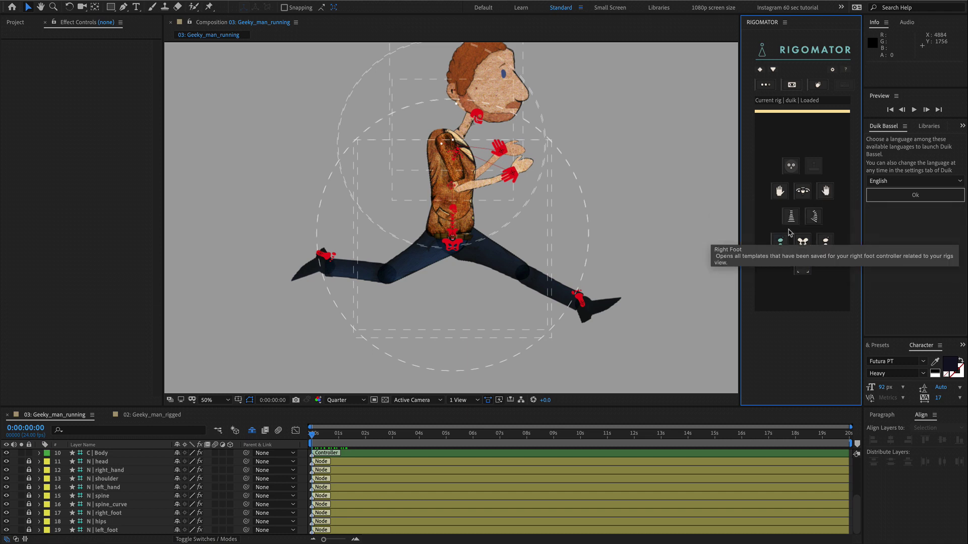
# - Add an animation template named "Arm Animation" for the left hand controller
pyautogui.click(826, 191)
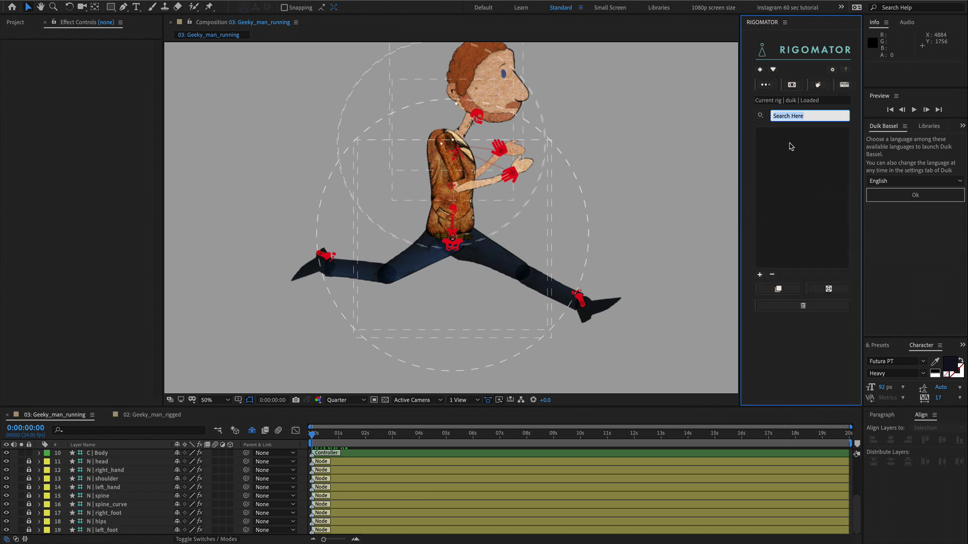
pyautogui.click(760, 276)
pyautogui.moveTo(498, 229); pyautogui.dragTo(663, 228)
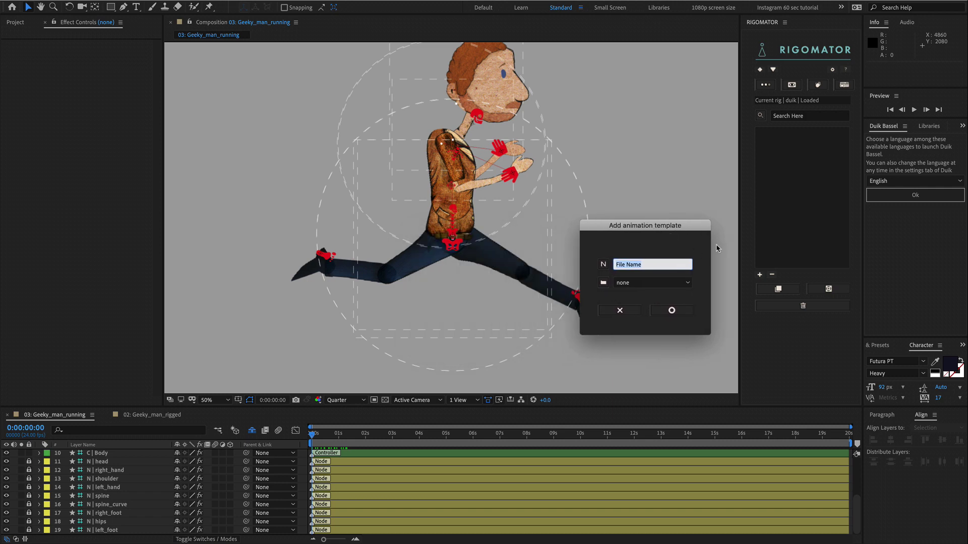
pyautogui.write('Arm Animation')
pyautogui.click(678, 311)
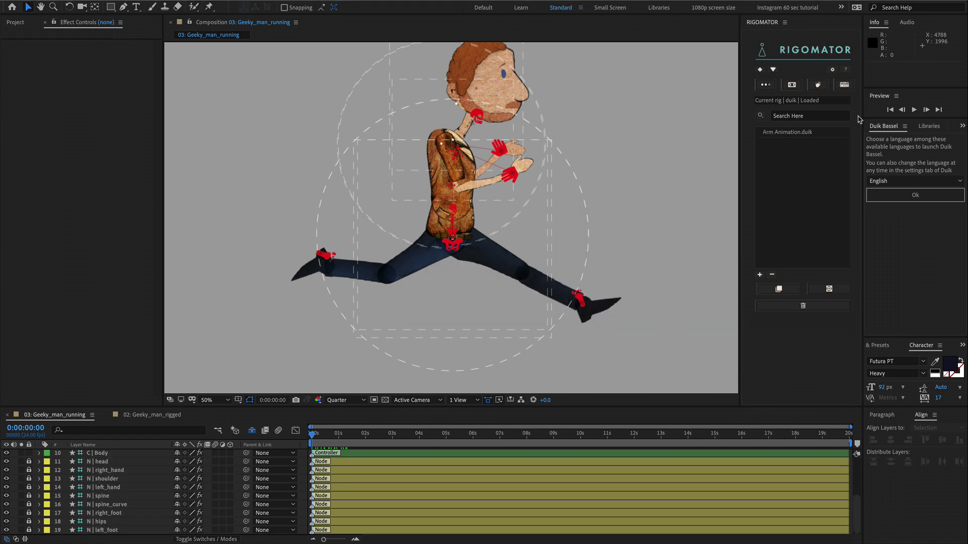
# - Add an animation template named "Right Foot Animation" for the right foot controller, with the folder set to none
pyautogui.click(817, 86)
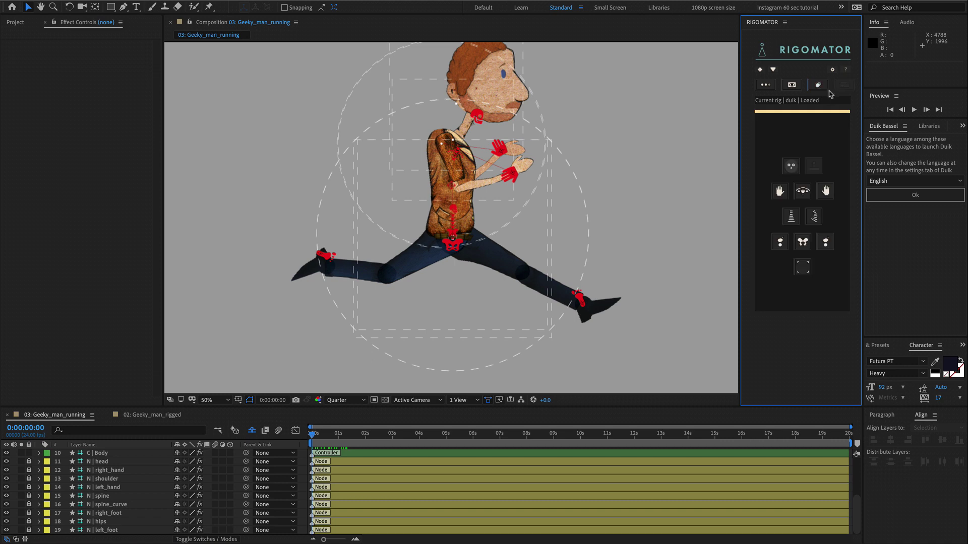
pyautogui.click(780, 243)
pyautogui.click(759, 275)
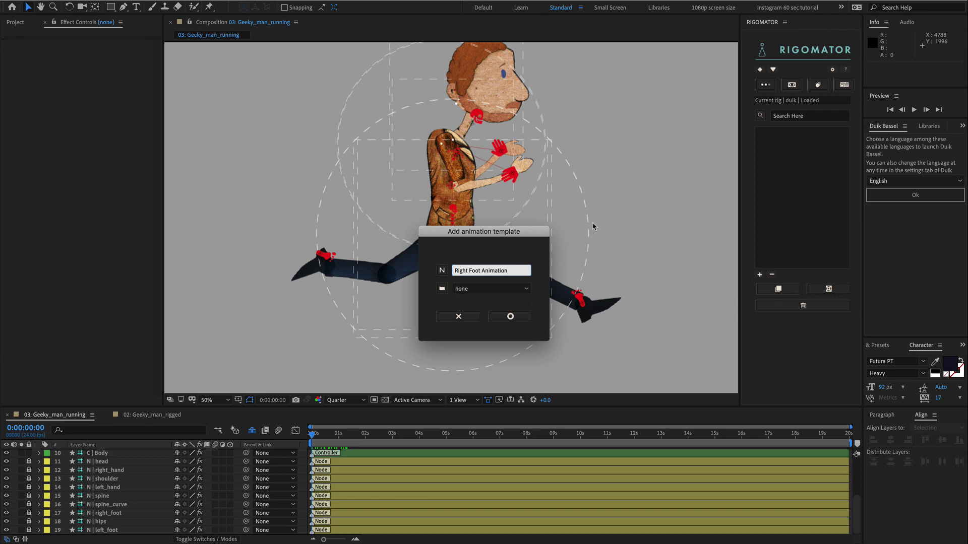
pyautogui.click(523, 316)
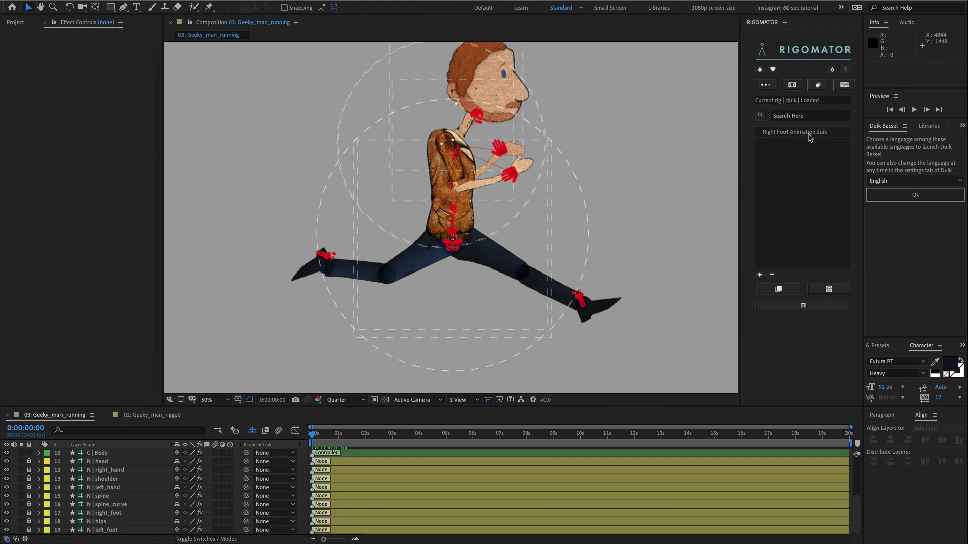
# - Check the templates saved for the left arm controller in RIGOMATOR
pyautogui.click(818, 84)
pyautogui.click(830, 191)
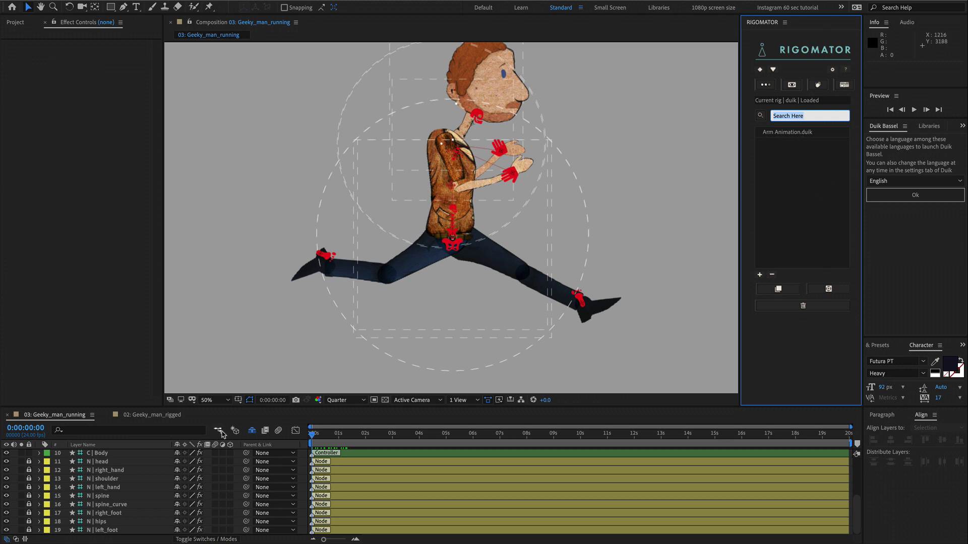
pyautogui.scroll(3, 137, 474)
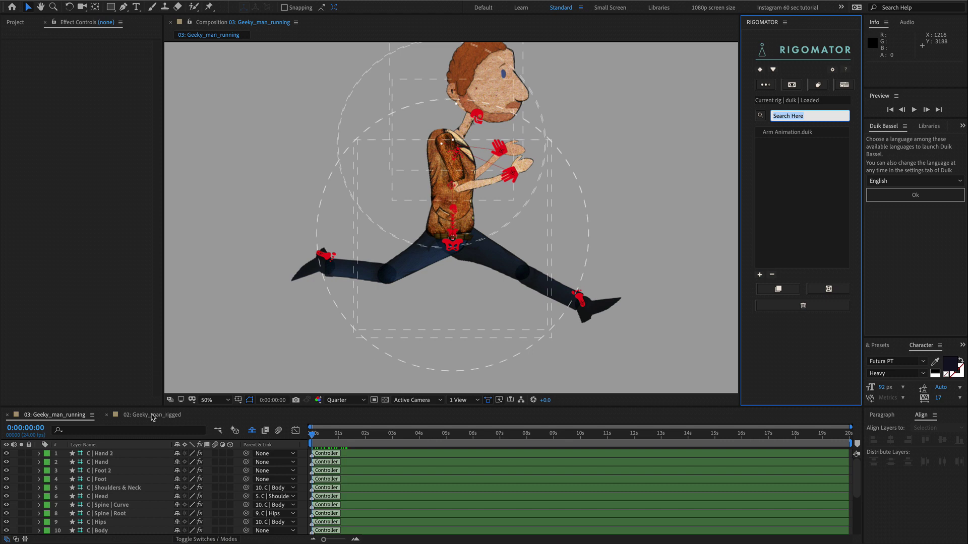
# - Open the 02: Geeky_man_rigged composition with its controller layers in view and the playhead at the start
pyautogui.click(149, 417)
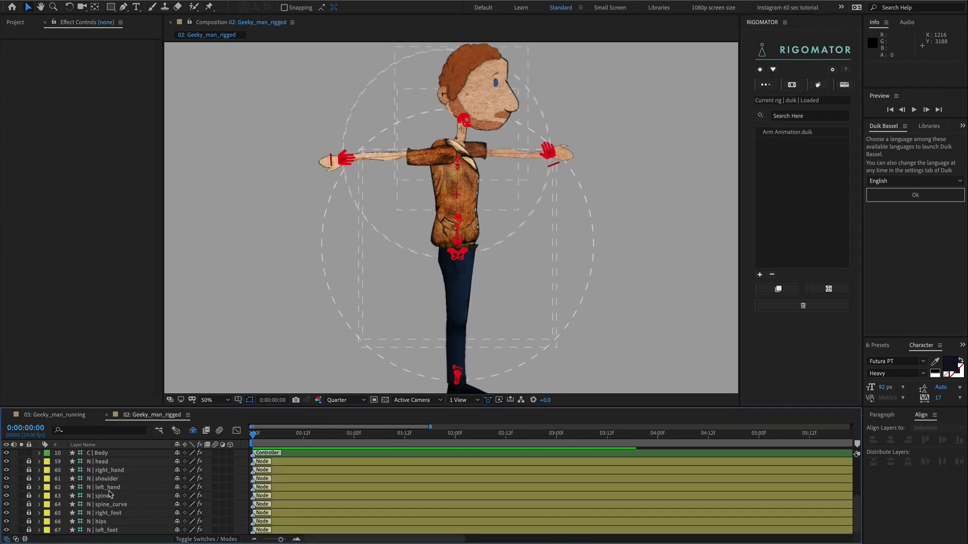
pyautogui.scroll(5, 109, 494)
pyautogui.moveTo(267, 436); pyautogui.dragTo(247, 436)
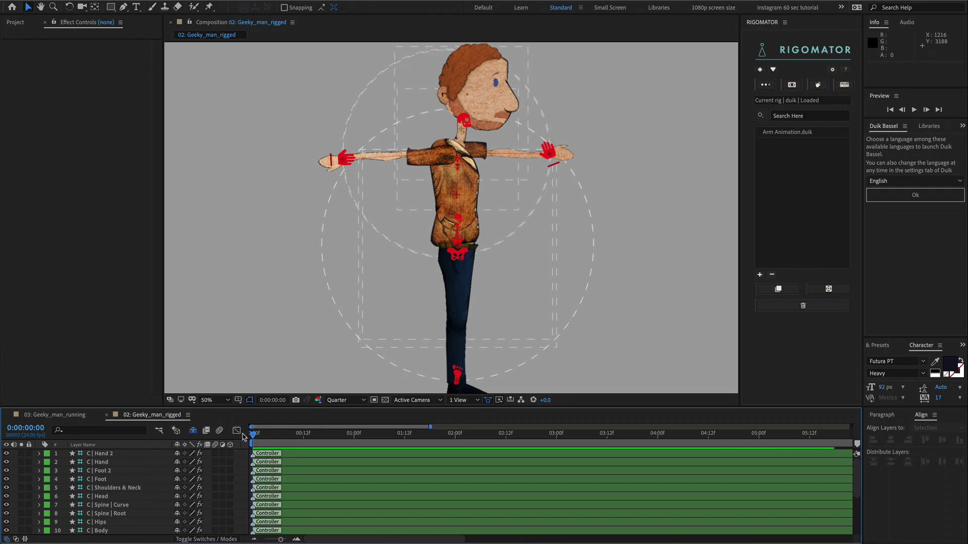
# - Load the existing Duik rig from the Geeky_man_rigged composition into RIGOMATOR and set the rig view to Right
pyautogui.click(765, 86)
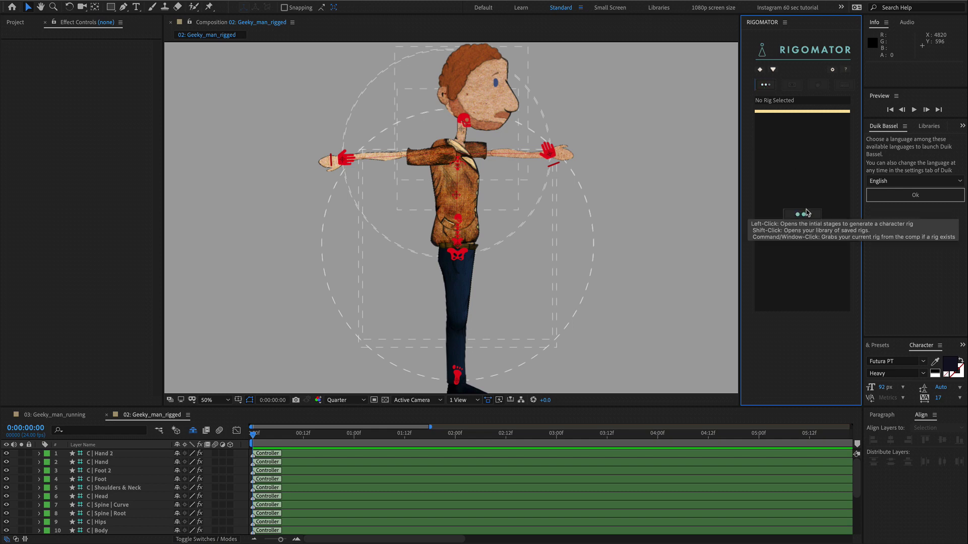
pyautogui.keyDown('ctrl'); pyautogui.click(807, 215); pyautogui.keyUp('ctrl')
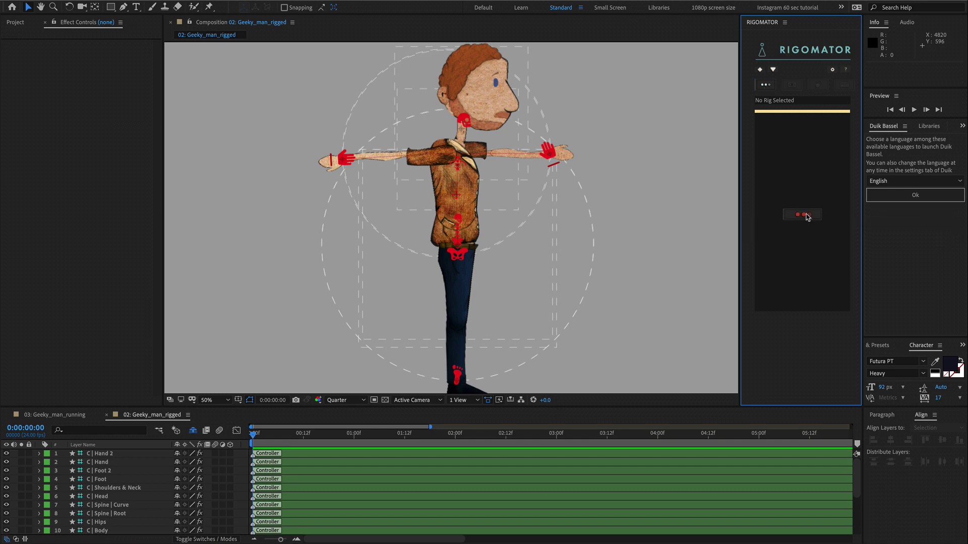
pyautogui.scroll(-5, 134, 496)
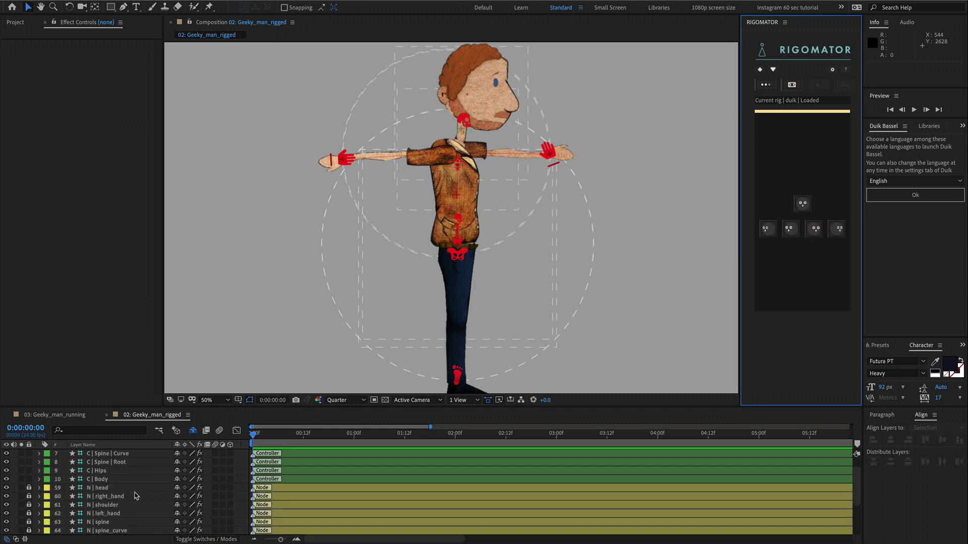
pyautogui.scroll(5, 134, 497)
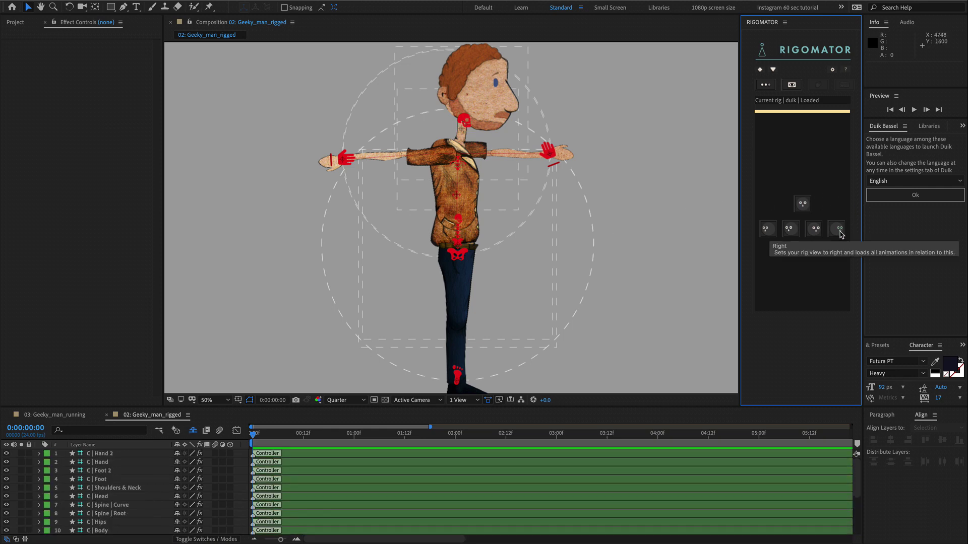
pyautogui.click(839, 232)
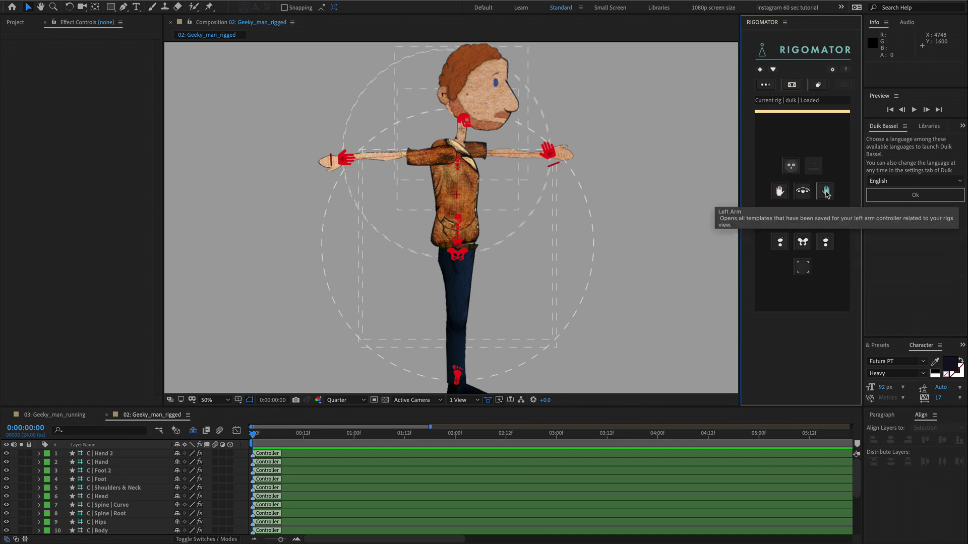
# - Apply the Arm Animation template to the left arm controller, using nulls as the new controllers
pyautogui.click(825, 194)
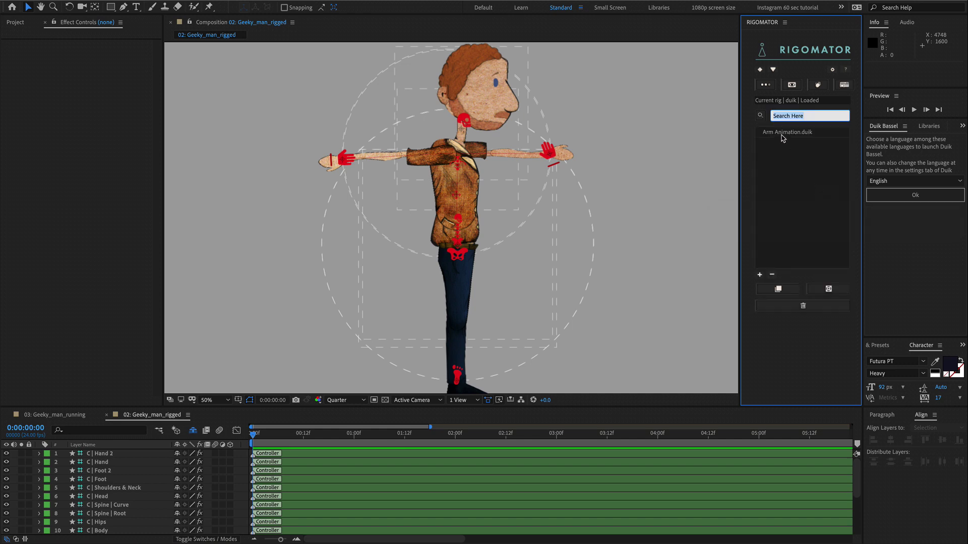
pyautogui.click(781, 134)
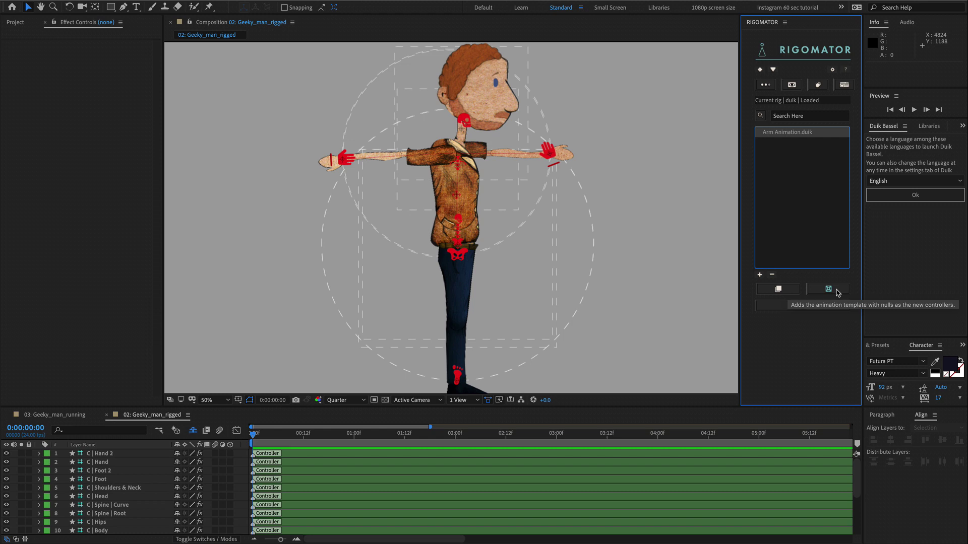
pyautogui.click(829, 291)
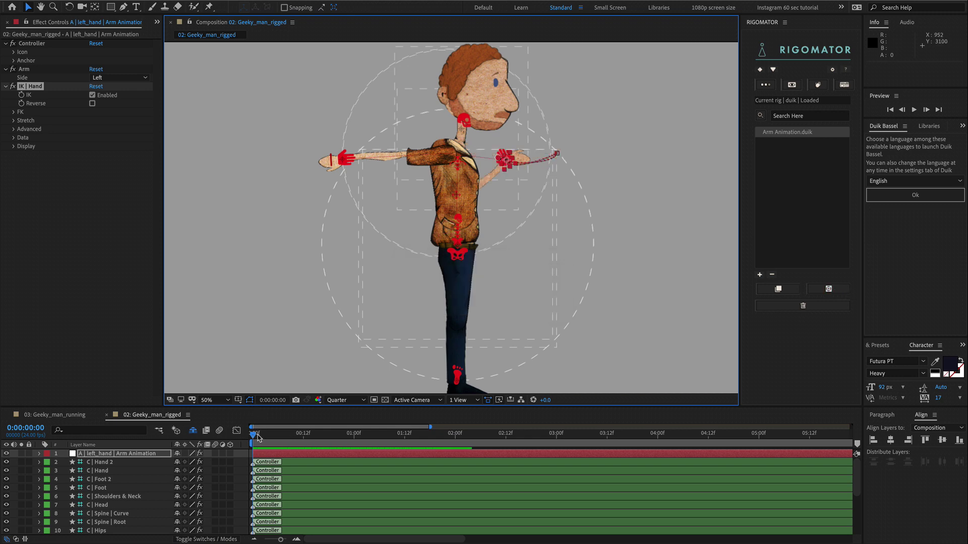
# - Apply the Right Foot Animation template to the right foot controller, using nulls as the new controllers
pyautogui.click(818, 84)
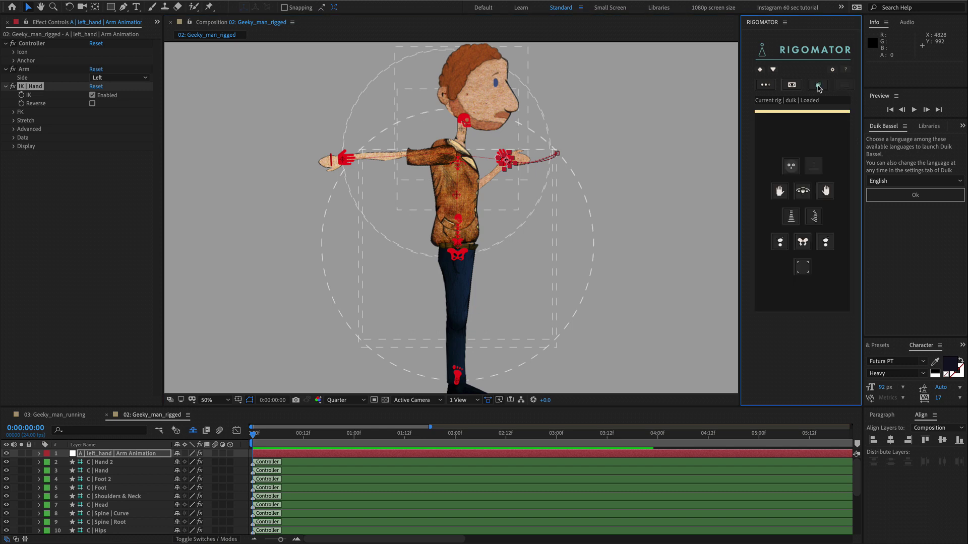
pyautogui.click(782, 243)
pyautogui.click(789, 137)
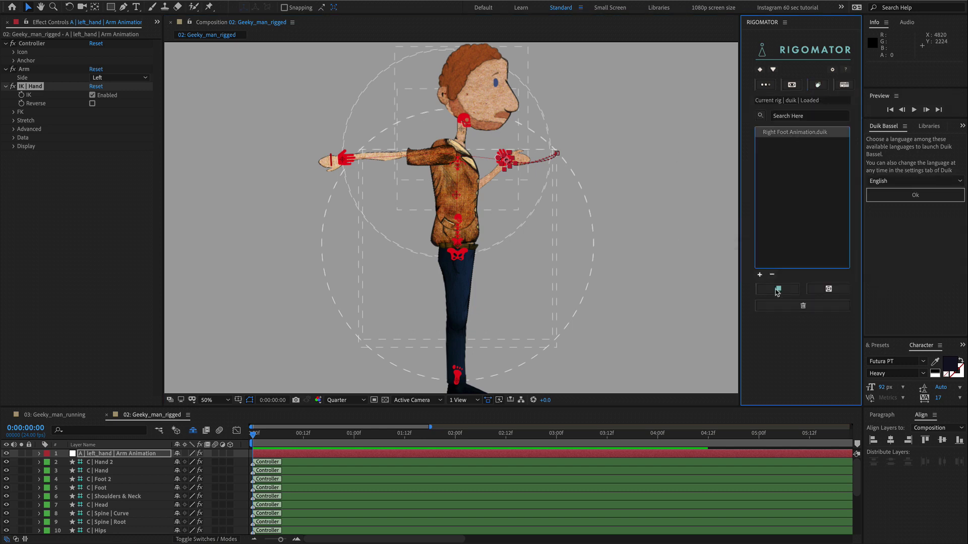
pyautogui.click(828, 291)
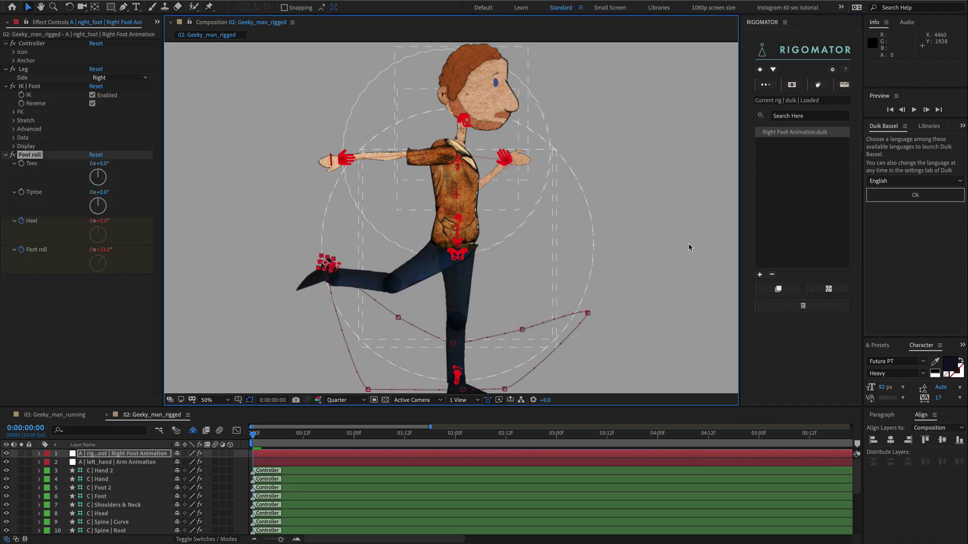
# - Preview the rigged character's combined arm and foot animation, then stop playback
pyautogui.press('space')
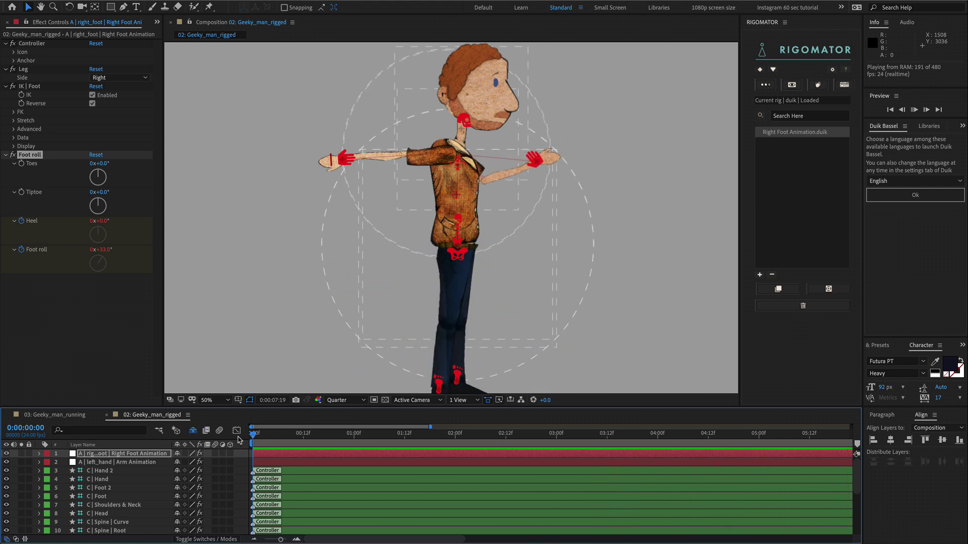
pyautogui.press('space')
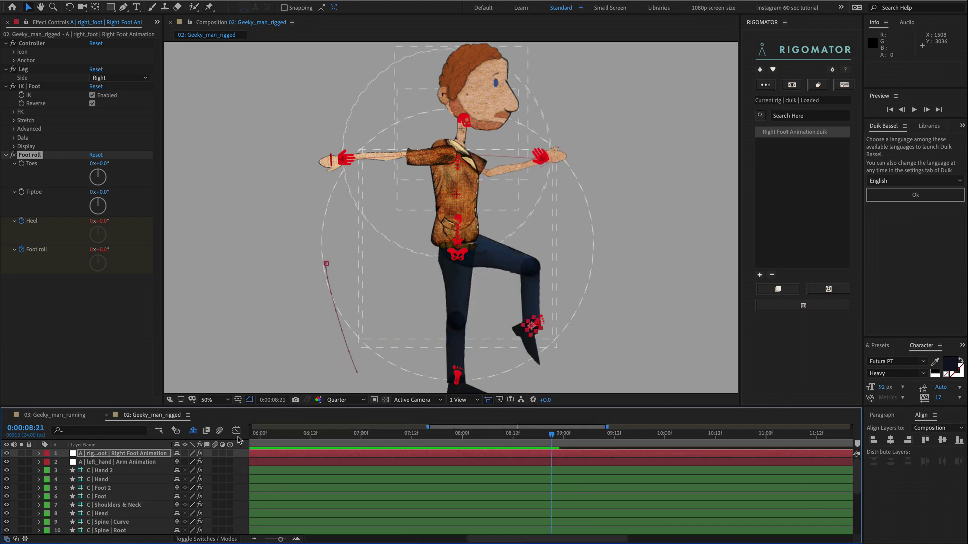
pyautogui.hscroll(-10, 368, 469)
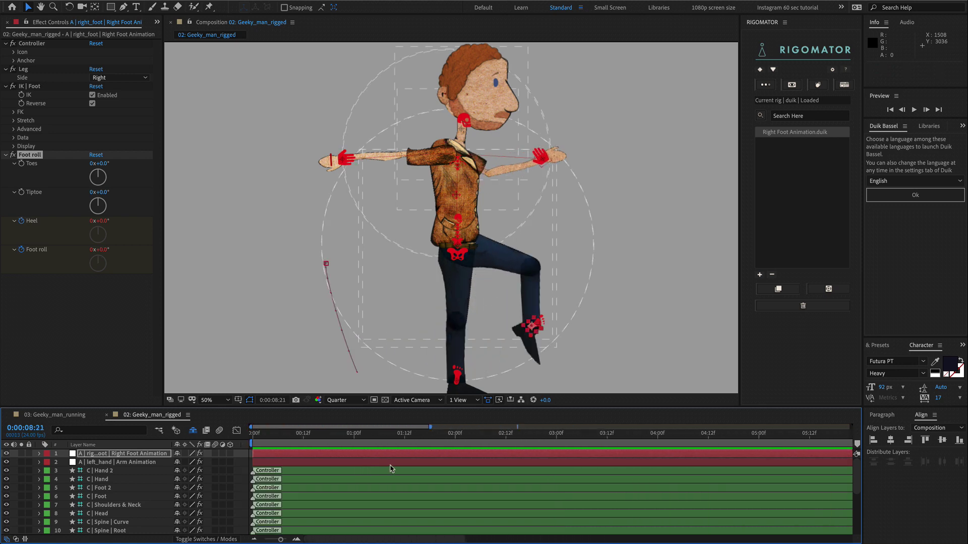
# - Select the C | Hand layer and expand the Connection and Properties settings of its Arm Animation effect
pyautogui.click(116, 471)
pyautogui.click(115, 479)
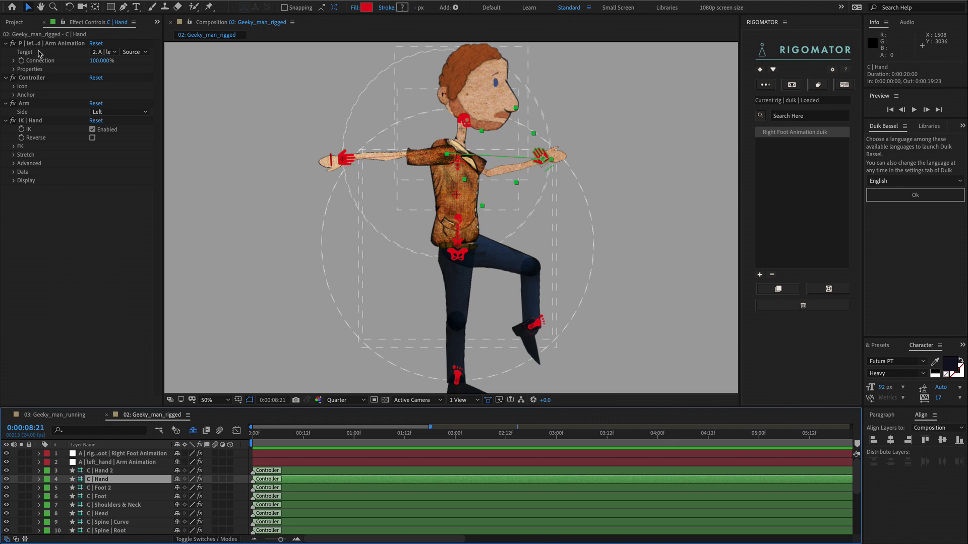
pyautogui.click(15, 61)
pyautogui.click(13, 83)
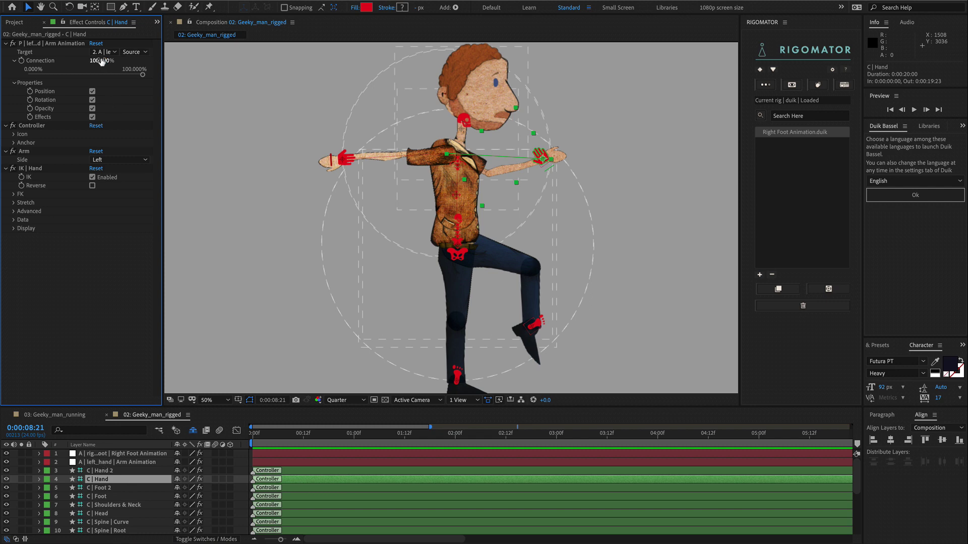
# - Test the hand's Arm Animation link by setting Connection to 0% and back to 100%, and turning Position off and on again
pyautogui.click(66, 44)
pyautogui.click(101, 60)
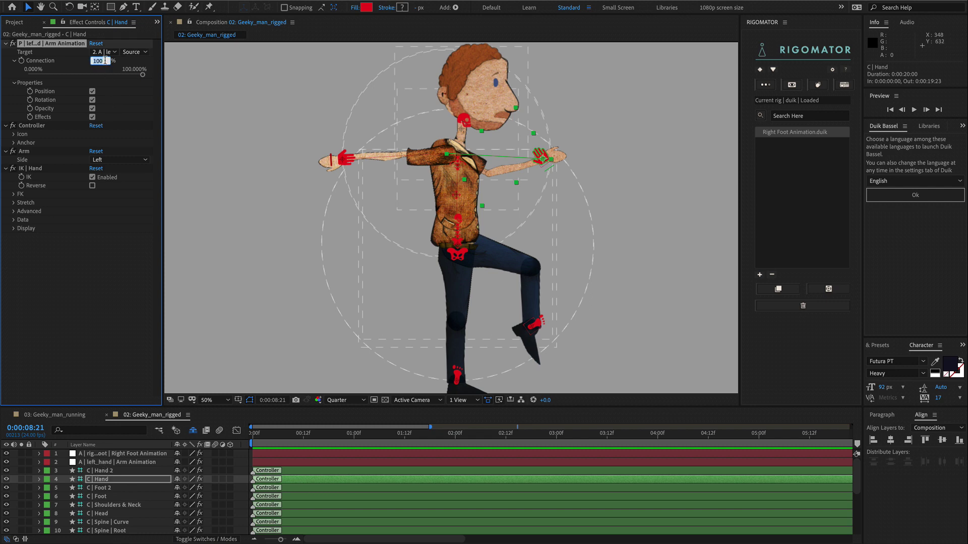
pyautogui.write('0')
pyautogui.press('Return')
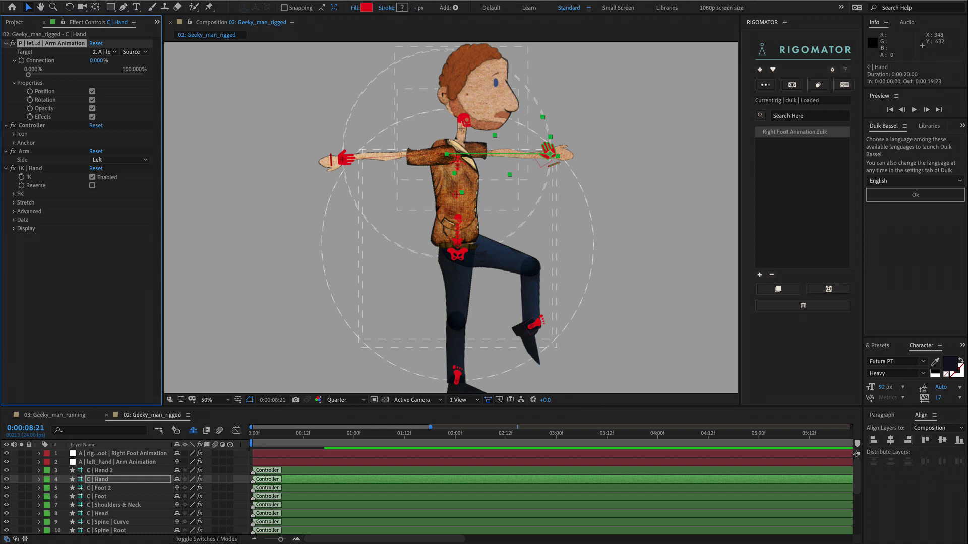
pyautogui.click(99, 60)
pyautogui.write('1')
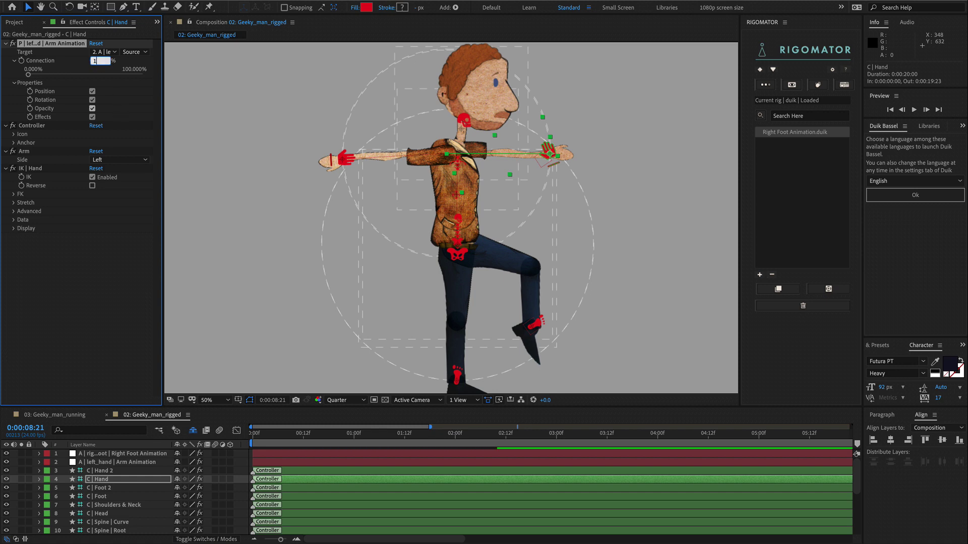
pyautogui.write('00')
pyautogui.press('Return')
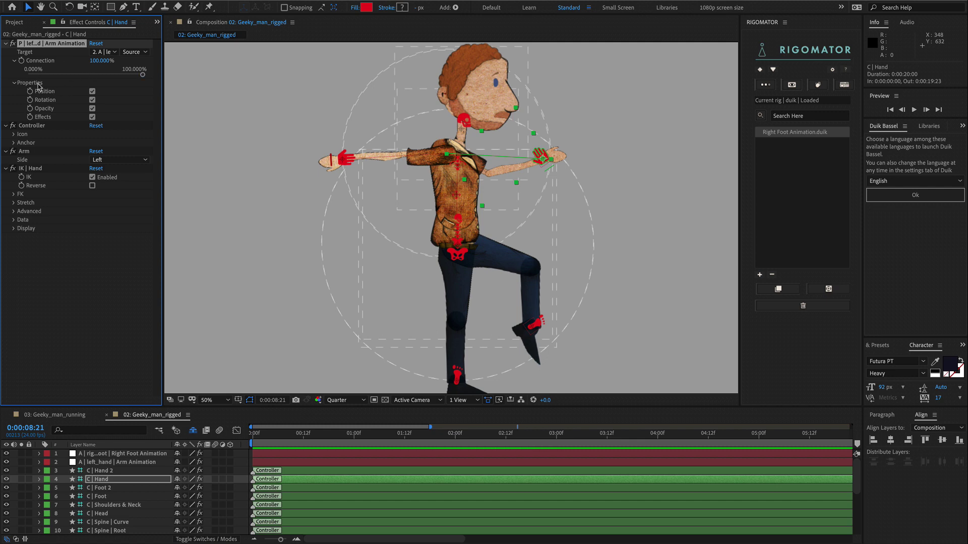
pyautogui.click(92, 92)
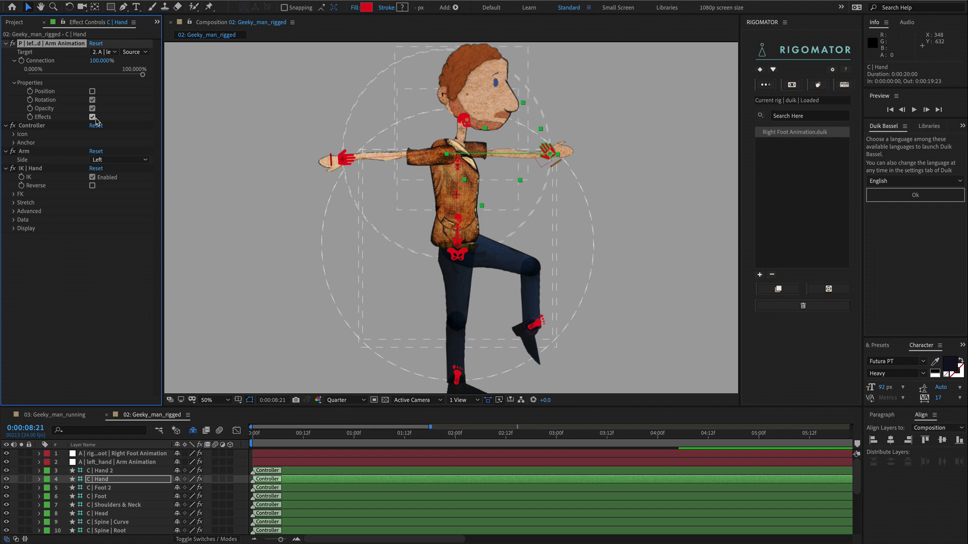
pyautogui.click(92, 91)
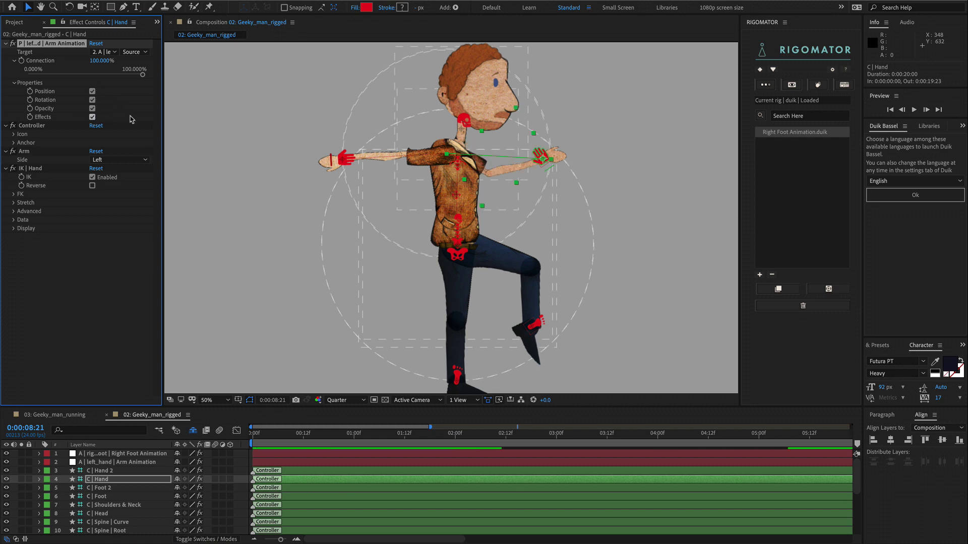
# - Test the C | Foot 2 layer's Right Foot Animation with Position switched off while previewing, then switch Position back on
pyautogui.click(121, 490)
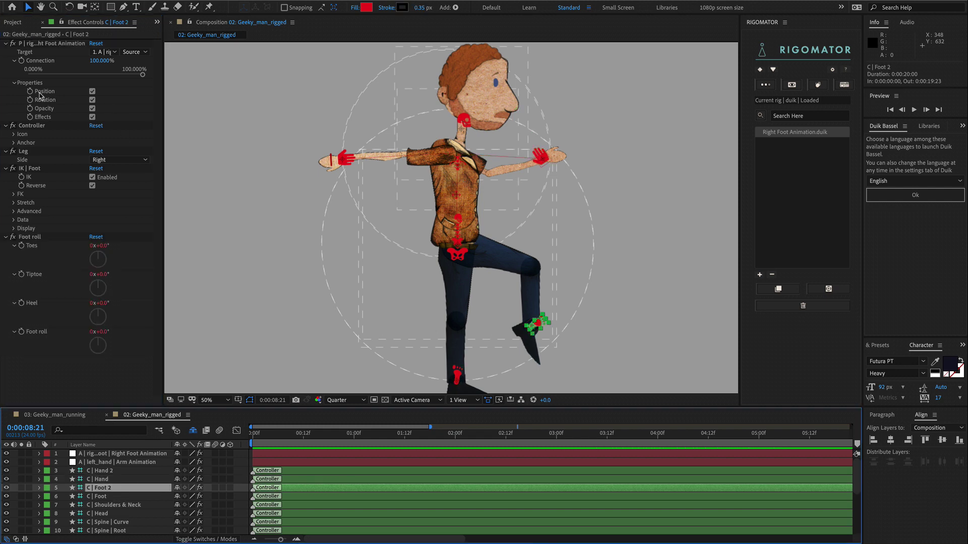
pyautogui.click(93, 93)
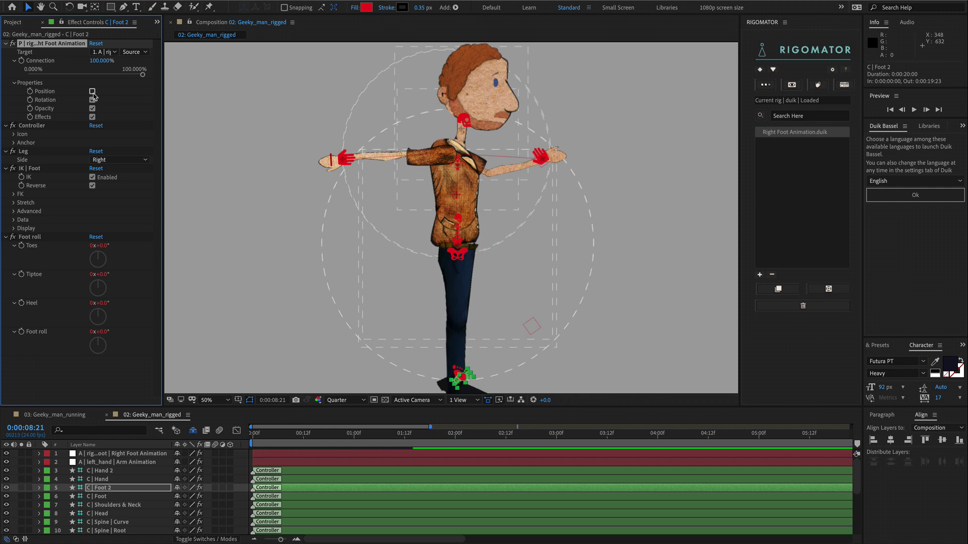
pyautogui.click(264, 440)
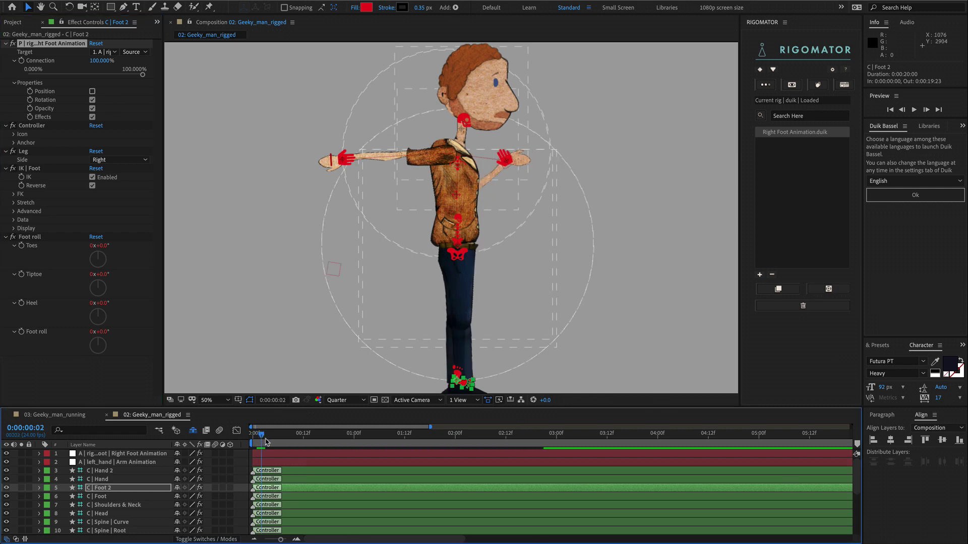
pyautogui.press('space')
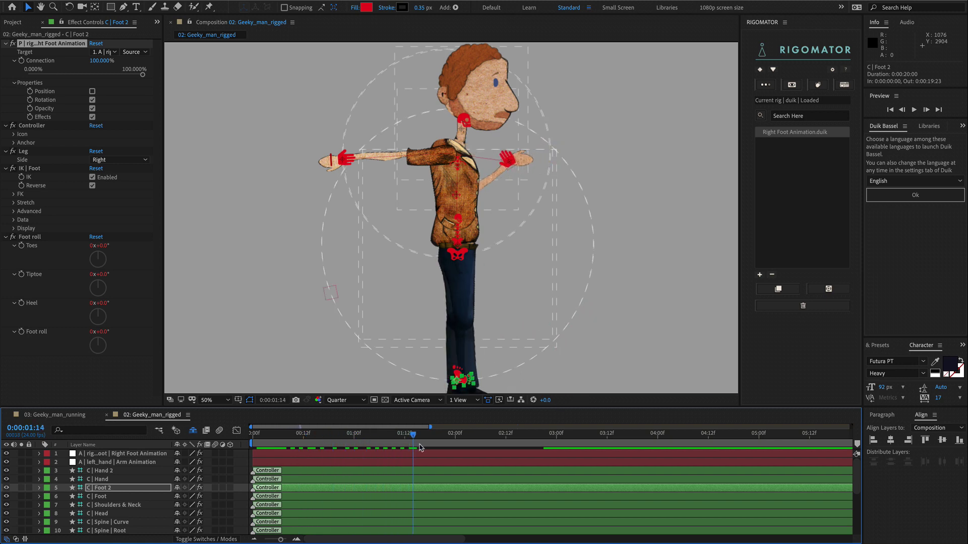
pyautogui.moveTo(419, 447)
pyautogui.mouseDown()
pyautogui.moveTo(479, 445)
pyautogui.moveTo(422, 446)
pyautogui.mouseUp()
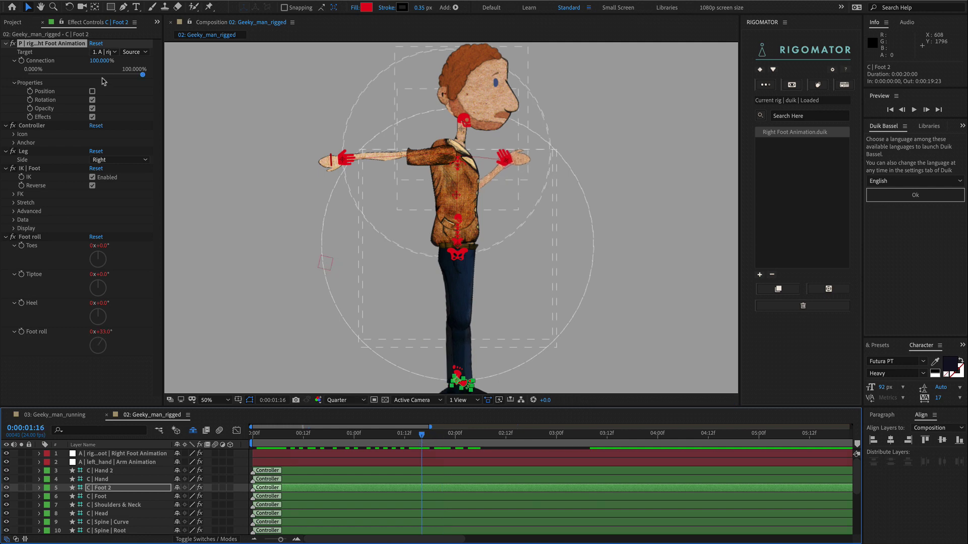
pyautogui.click(92, 92)
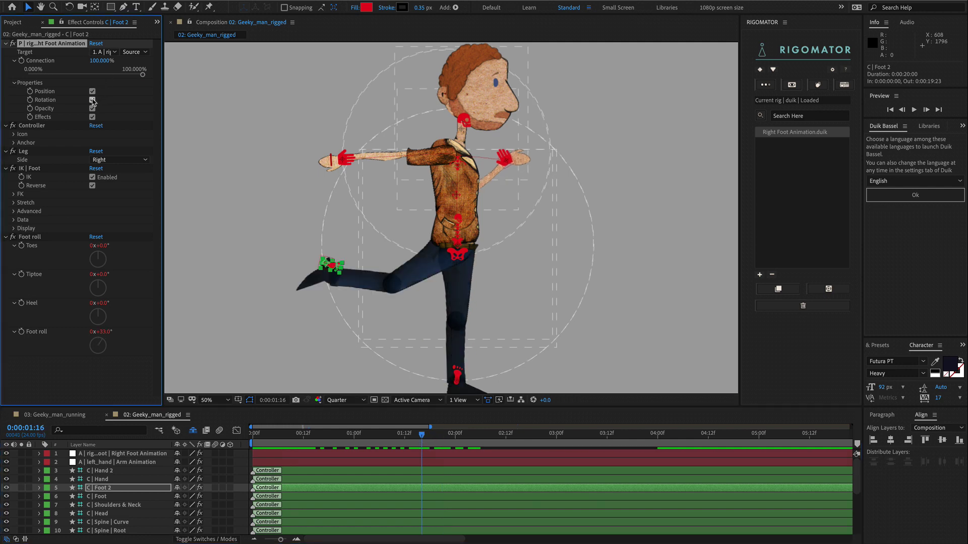
# - Test the right foot's animation with Rotation switched off while scrubbing the timeline, then switch Rotation back on
pyautogui.click(93, 100)
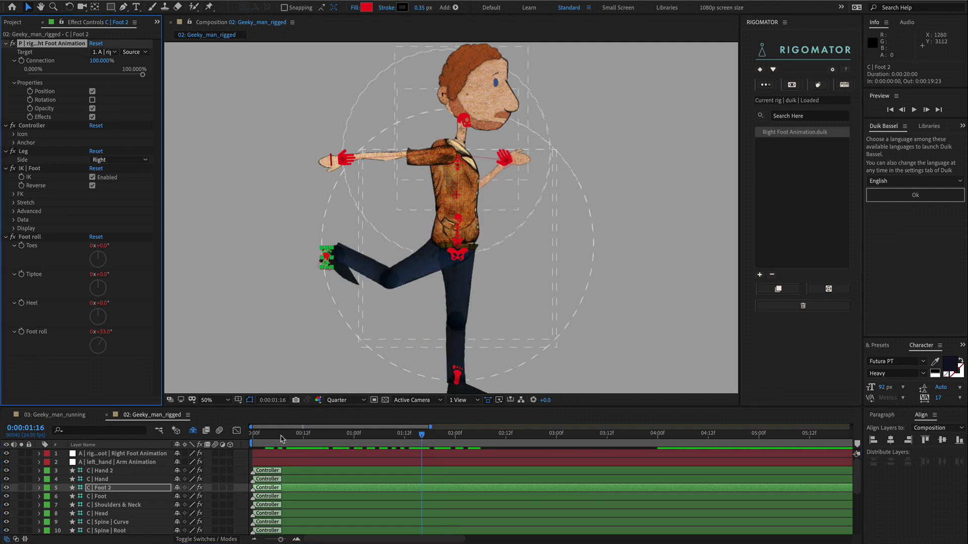
pyautogui.moveTo(280, 439); pyautogui.dragTo(402, 440)
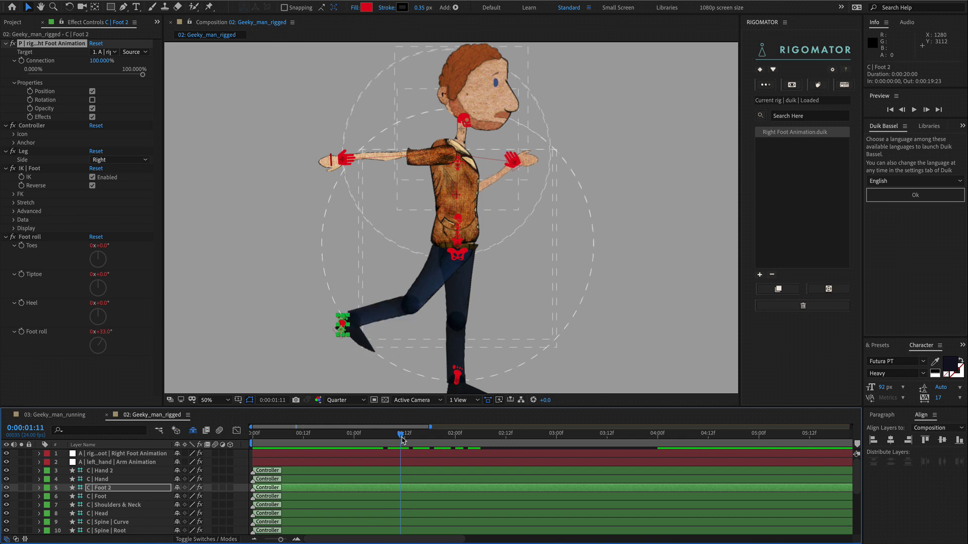
pyautogui.click(92, 100)
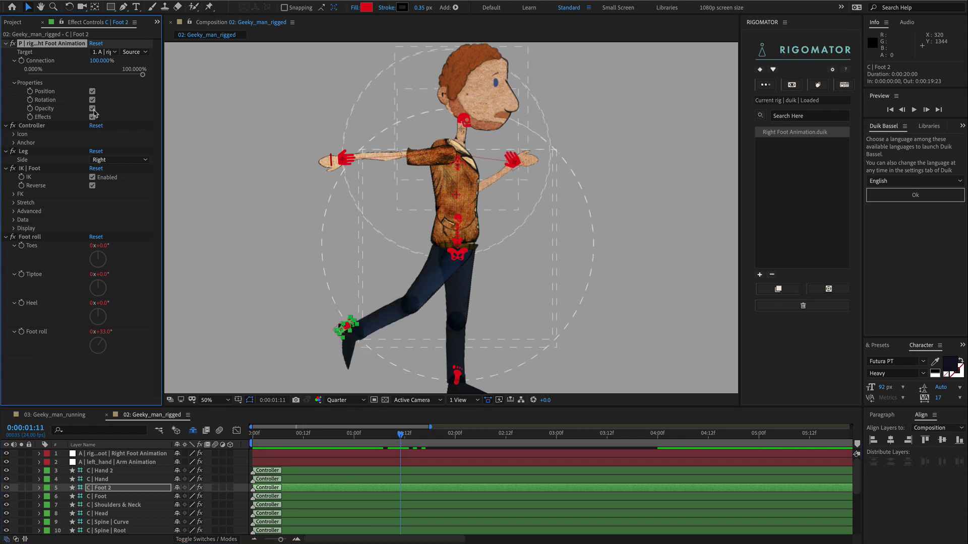
# - Try the right foot's Connection at 0%, then restore it to 100%
pyautogui.click(103, 61)
pyautogui.write('0')
pyautogui.press('Return')
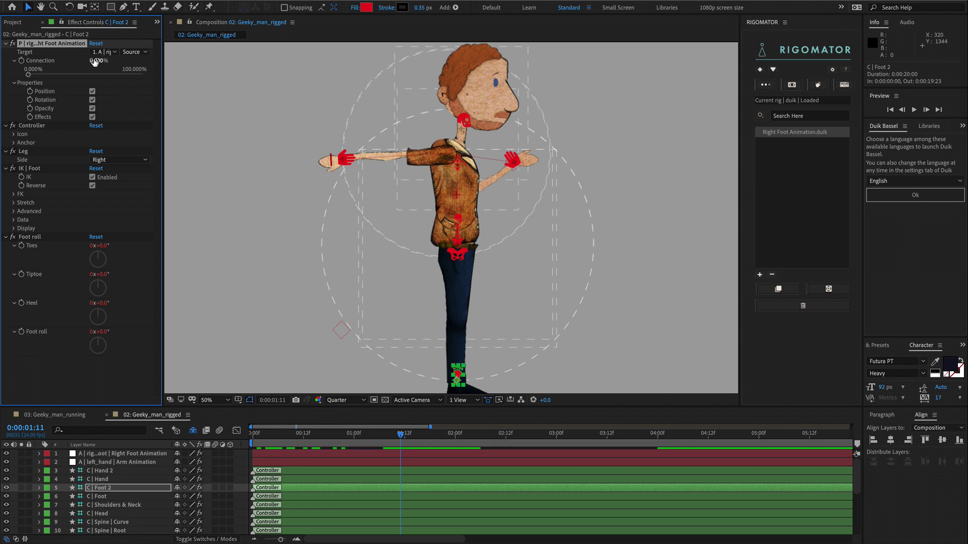
pyautogui.click(96, 61)
pyautogui.press('Return')
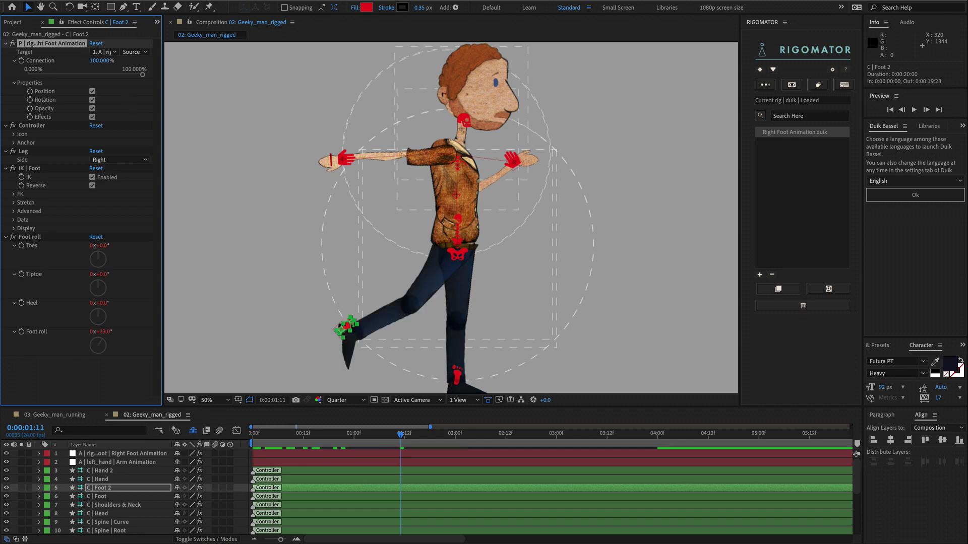
# - Deselect the foot controller layer and return the playhead to the start of the composition
pyautogui.click(249, 151)
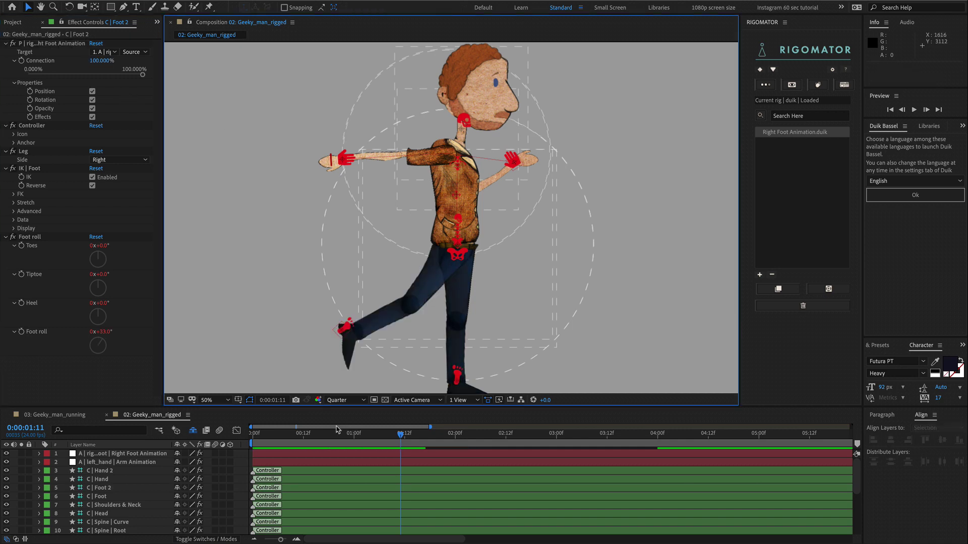
pyautogui.moveTo(348, 434); pyautogui.dragTo(252, 443)
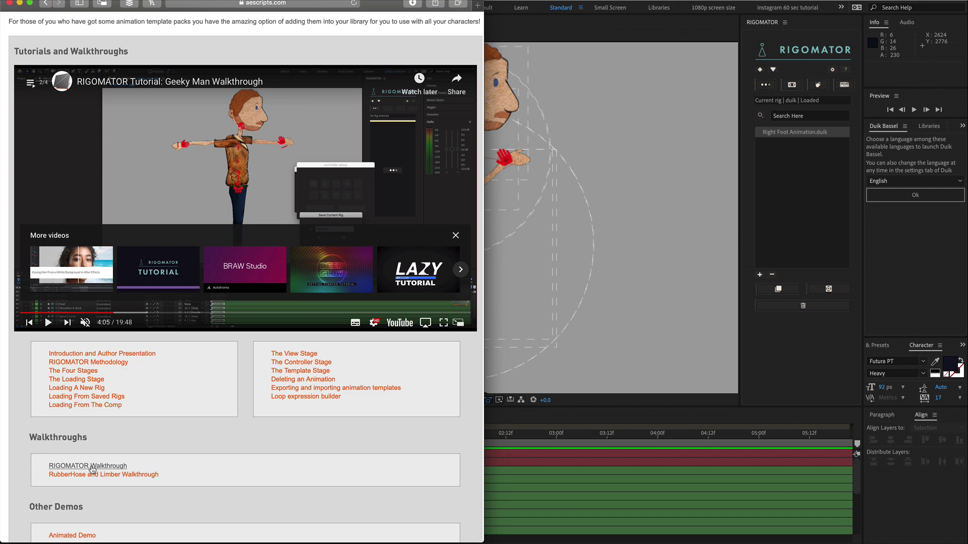
# - Switch to the aescripts.com page in the browser and look over the RIGOMATOR tutorial and walkthrough links
pyautogui.scroll(-2, 137, 456)
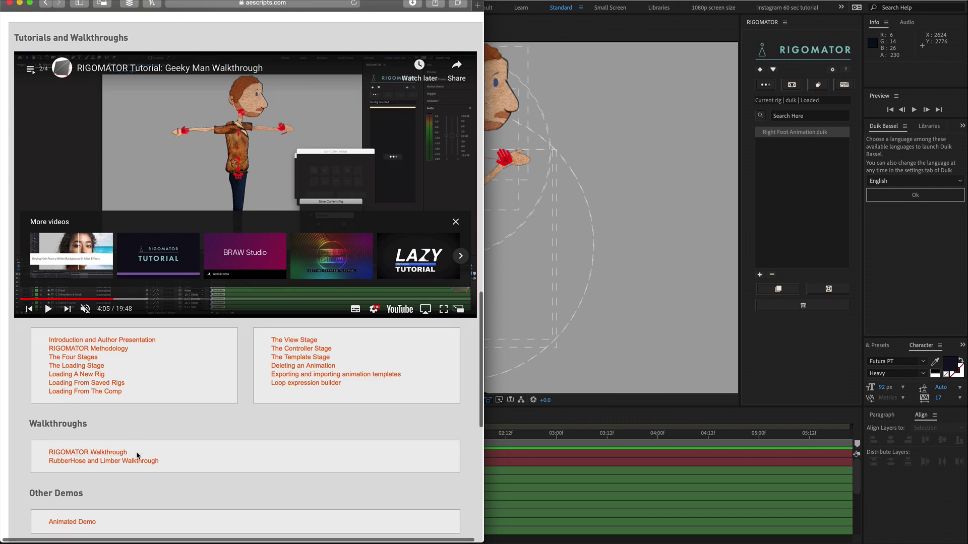